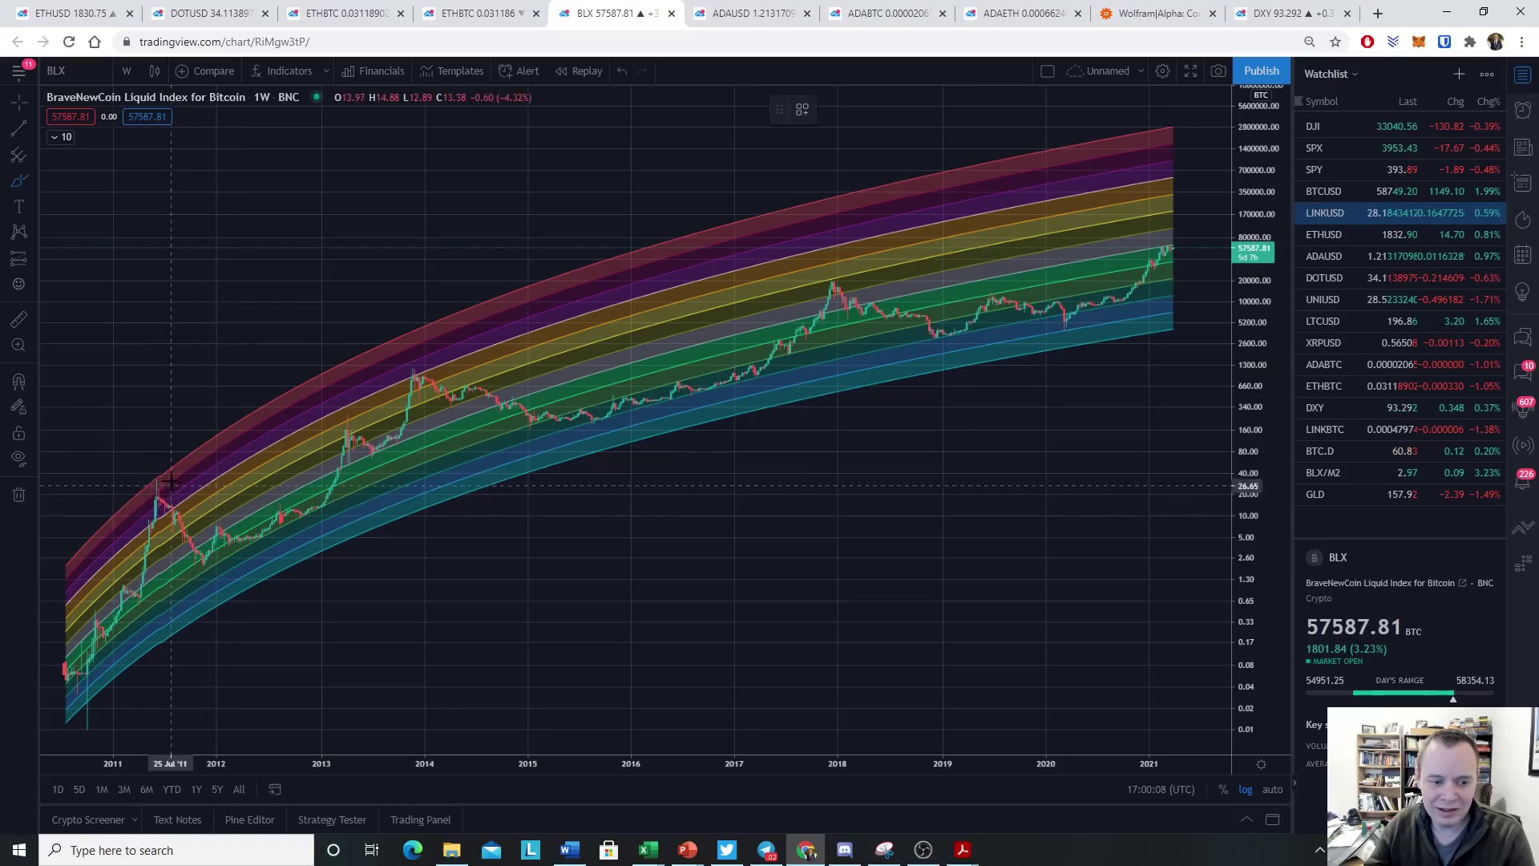
- Circle the 2011 and 2013 Bitcoin peaks and draw arrows linking them to the 2017 peak
mouse_move(151, 502)
left_mouse_down()
mouse_move(178, 503)
mouse_move(152, 506)
left_mouse_up()
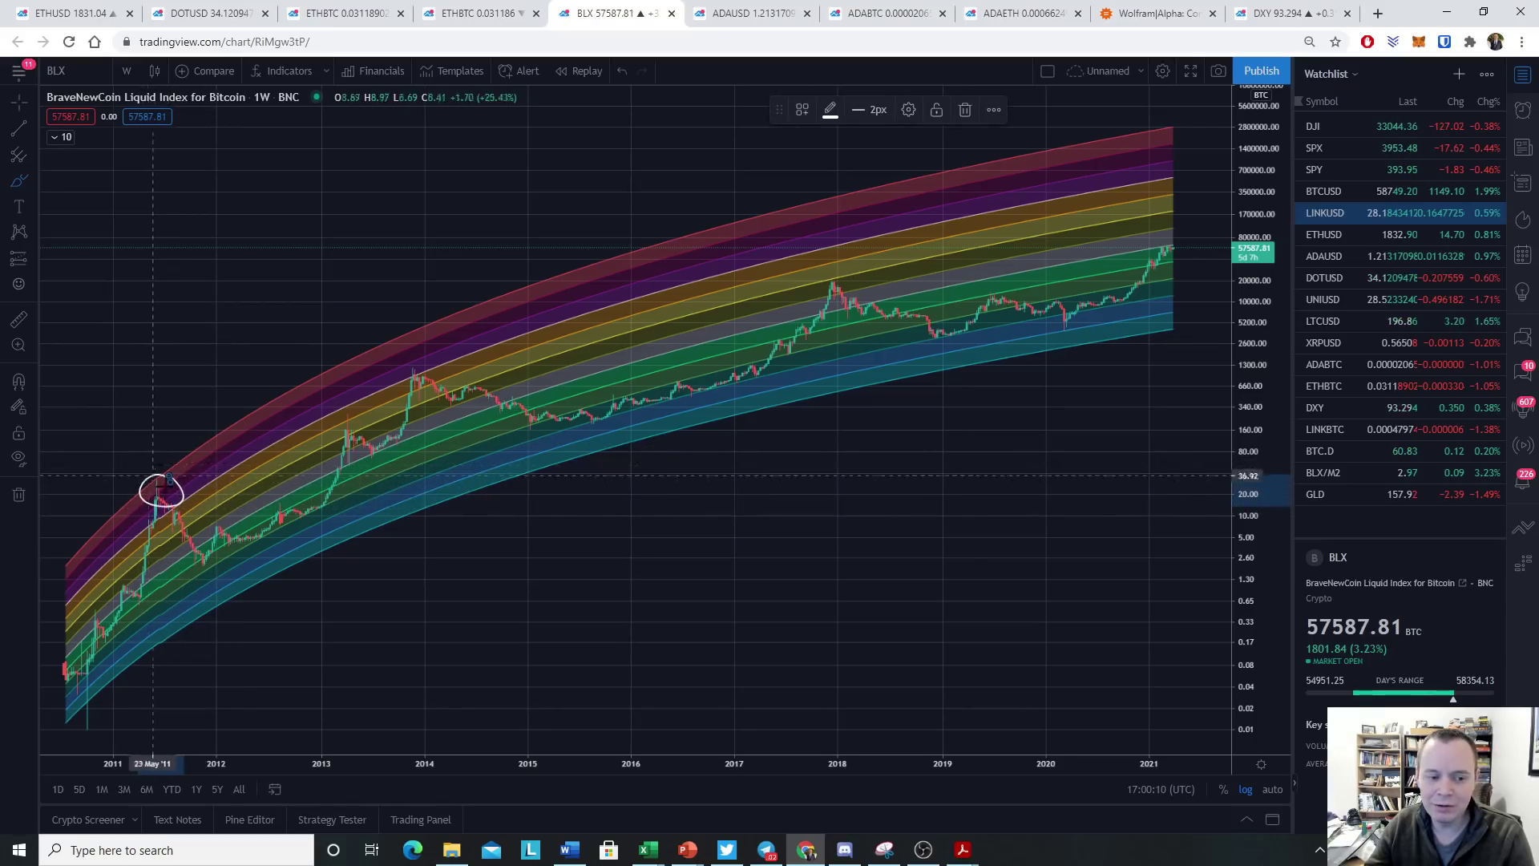
mouse_move(416, 358)
left_mouse_down()
mouse_move(406, 393)
mouse_move(418, 359)
left_mouse_up()
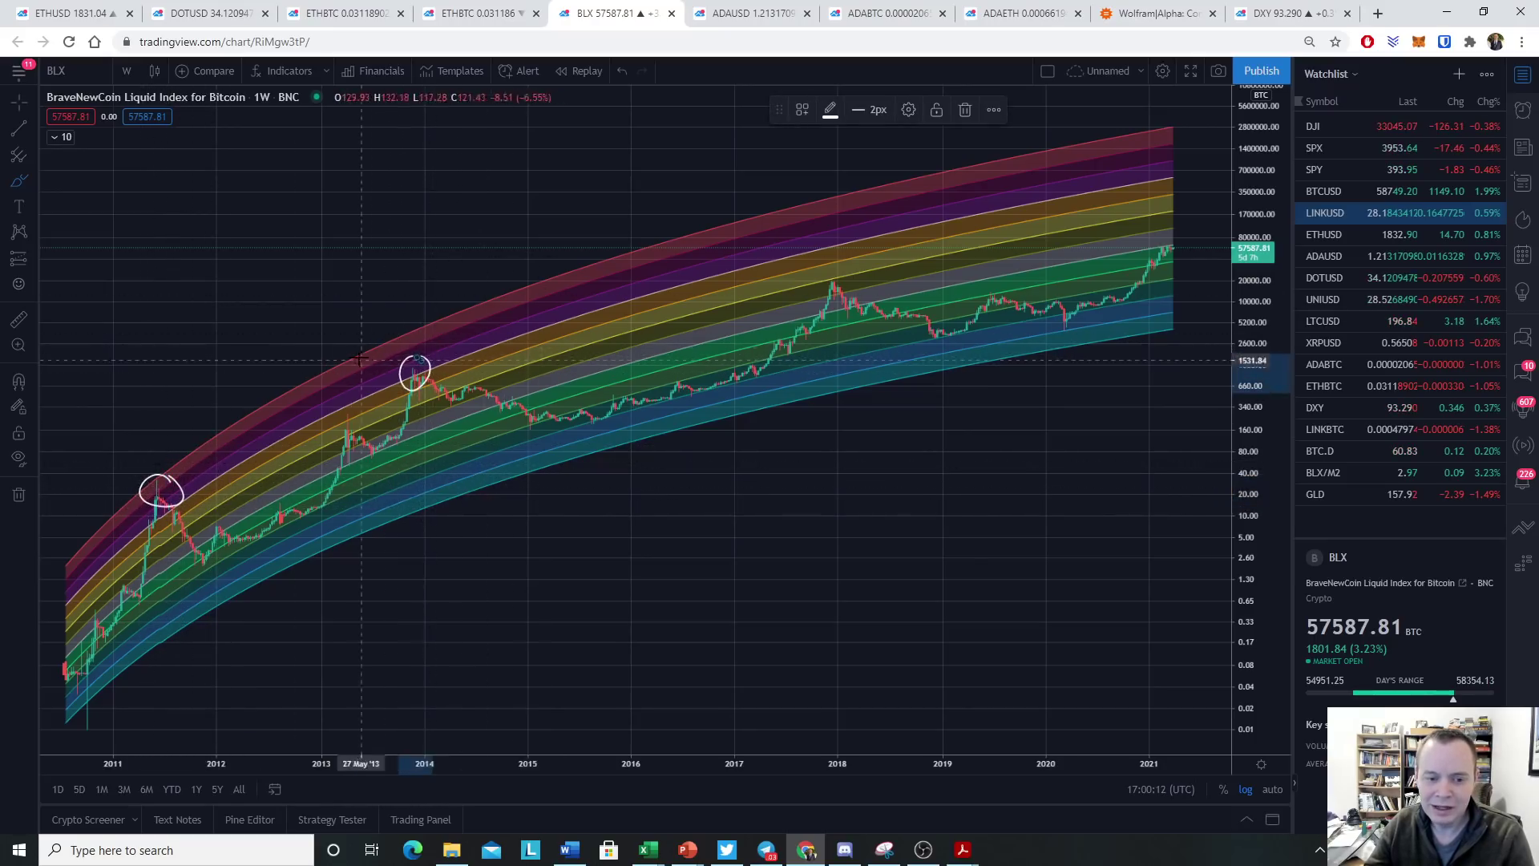
mouse_move(186, 466)
left_mouse_down()
mouse_move(232, 408)
mouse_move(378, 382)
left_mouse_up()
mouse_move(436, 359)
left_mouse_down()
mouse_move(547, 292)
mouse_move(768, 275)
mouse_move(823, 288)
mouse_move(779, 296)
mouse_move(794, 280)
mouse_move(827, 273)
left_mouse_up()
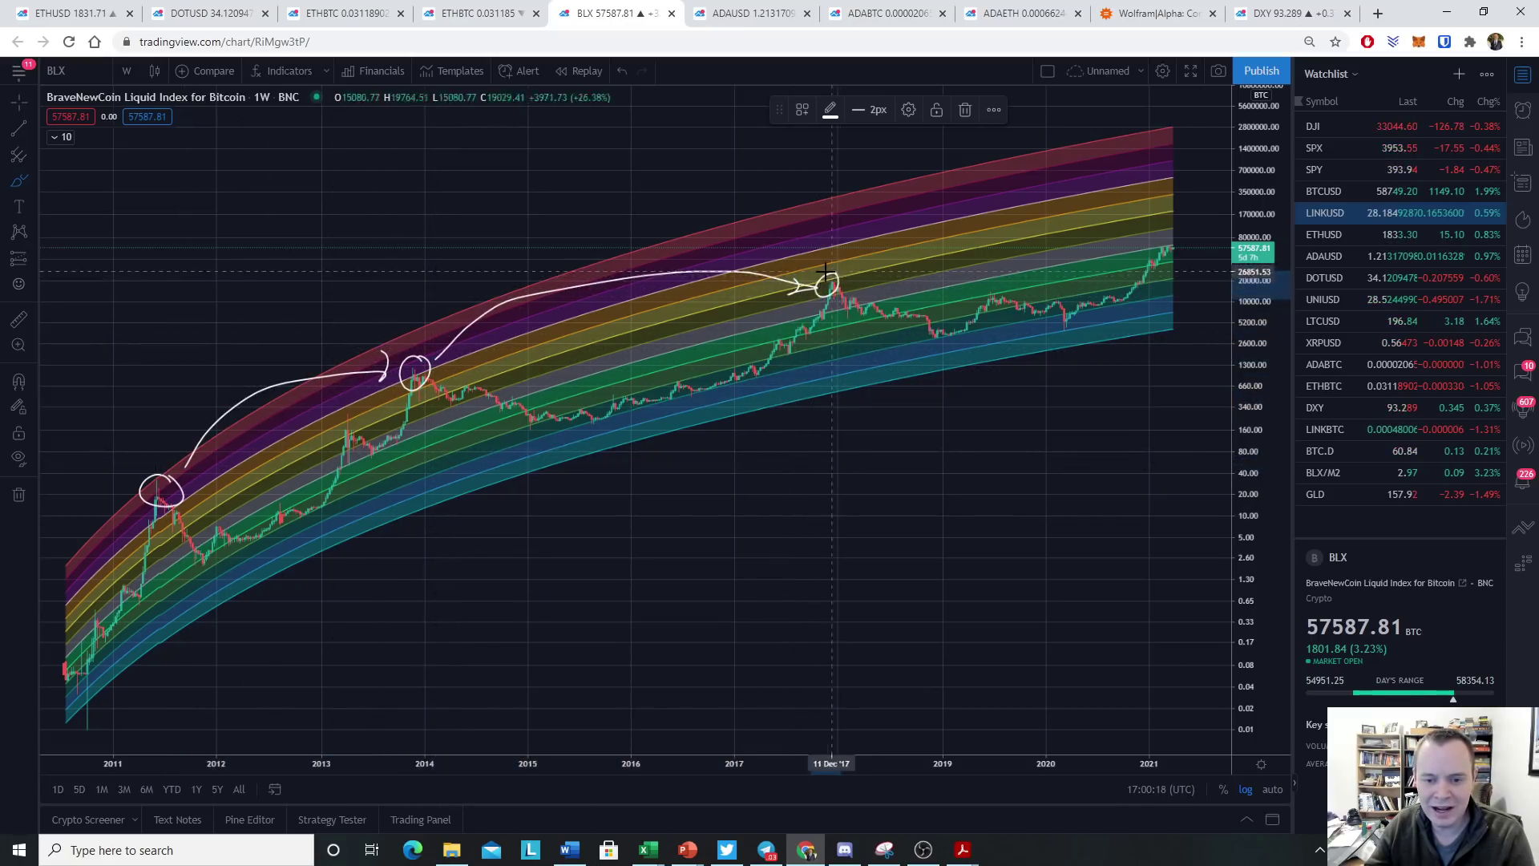
- Remove all drawings from the Bitcoin chart and switch to the ADAUSD weekly chart
right_click(731, 439)
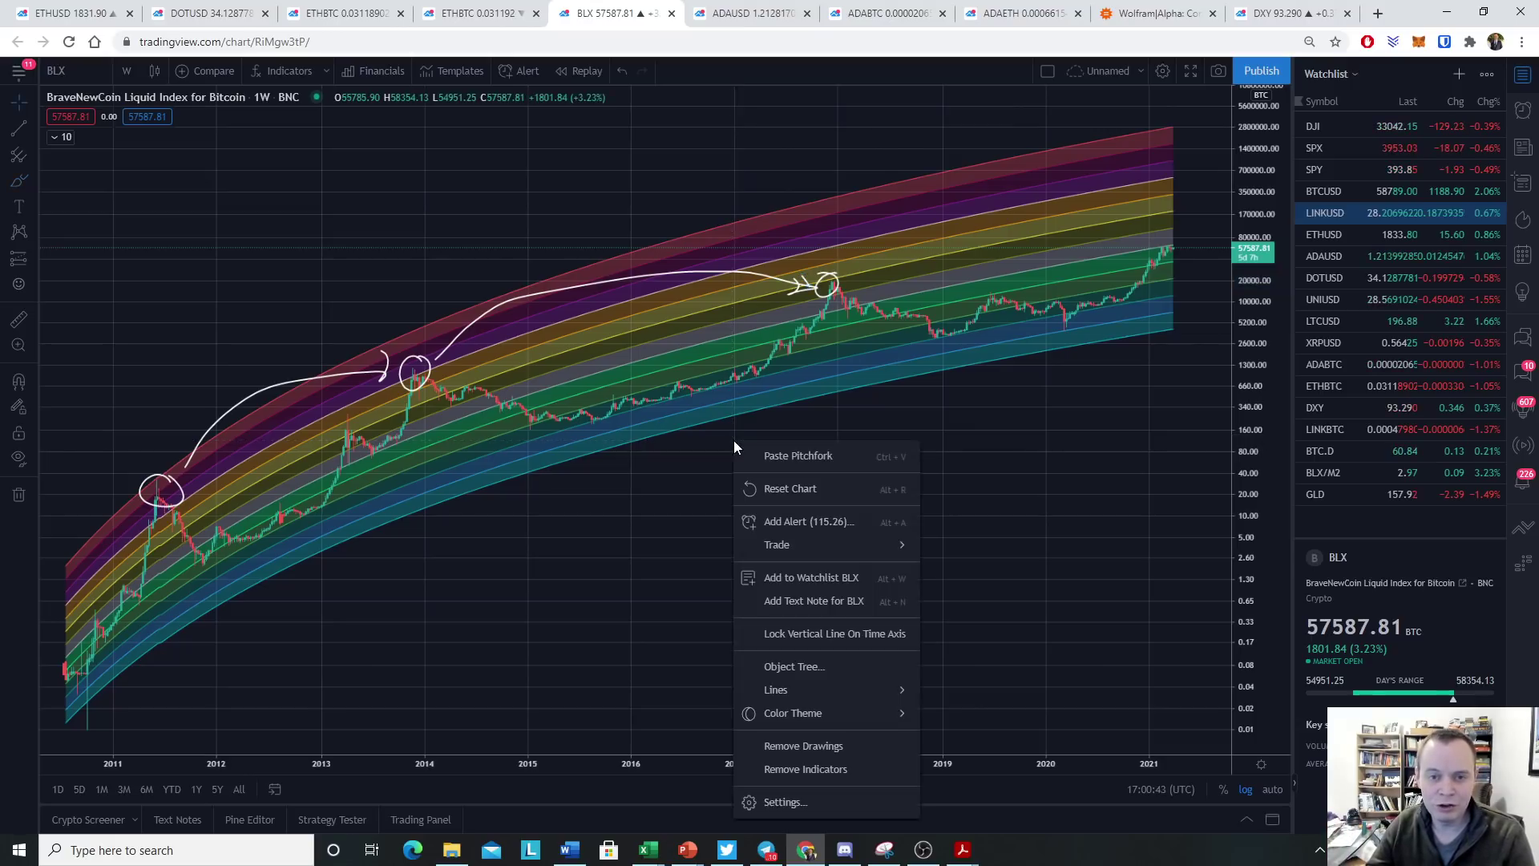
left_click(831, 743)
left_click(32, 103)
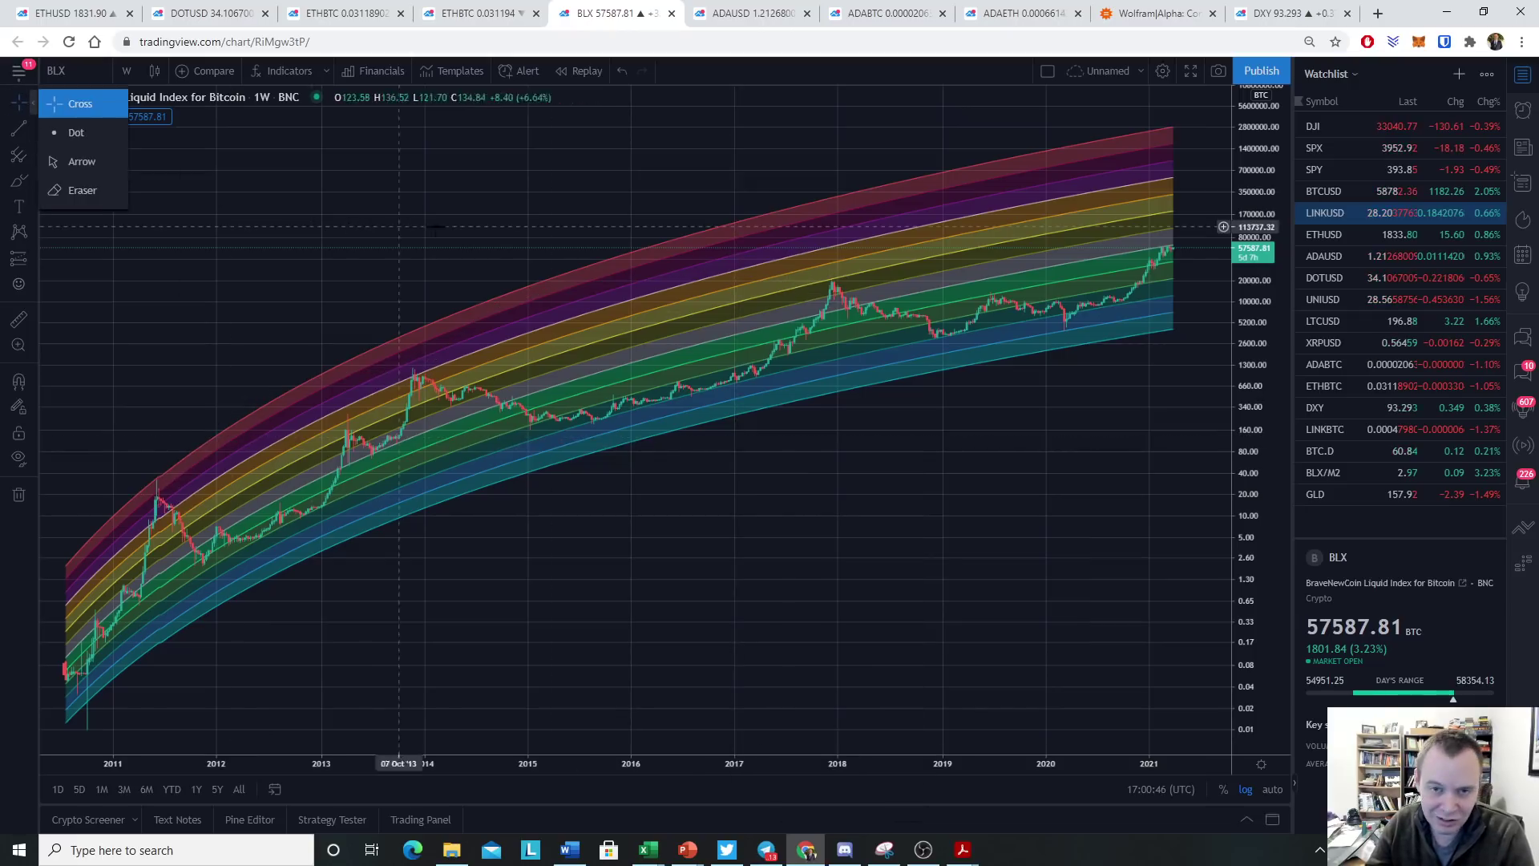
left_click(458, 227)
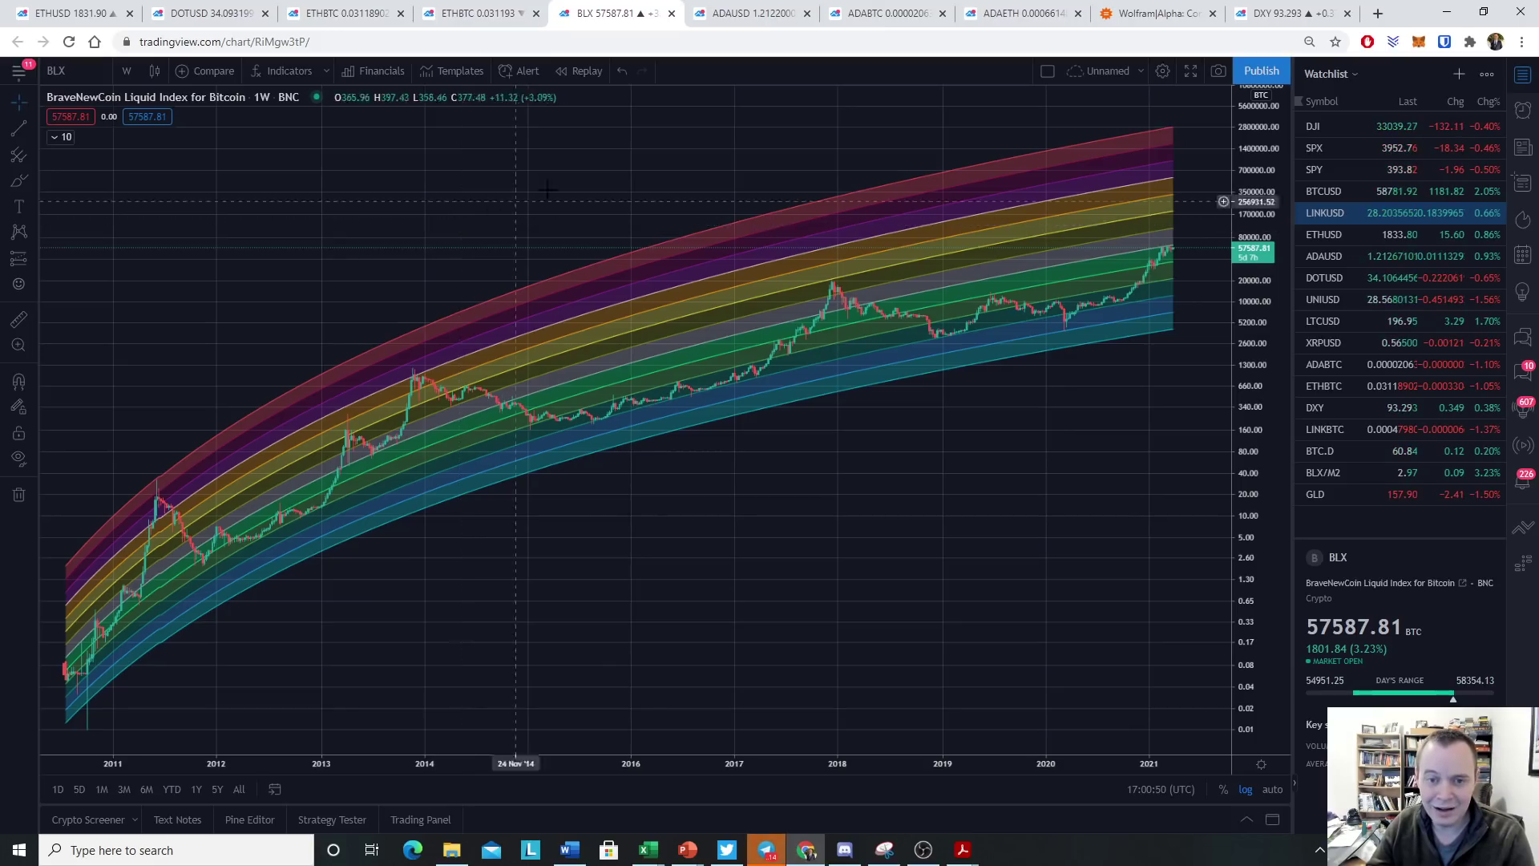
left_click(738, 14)
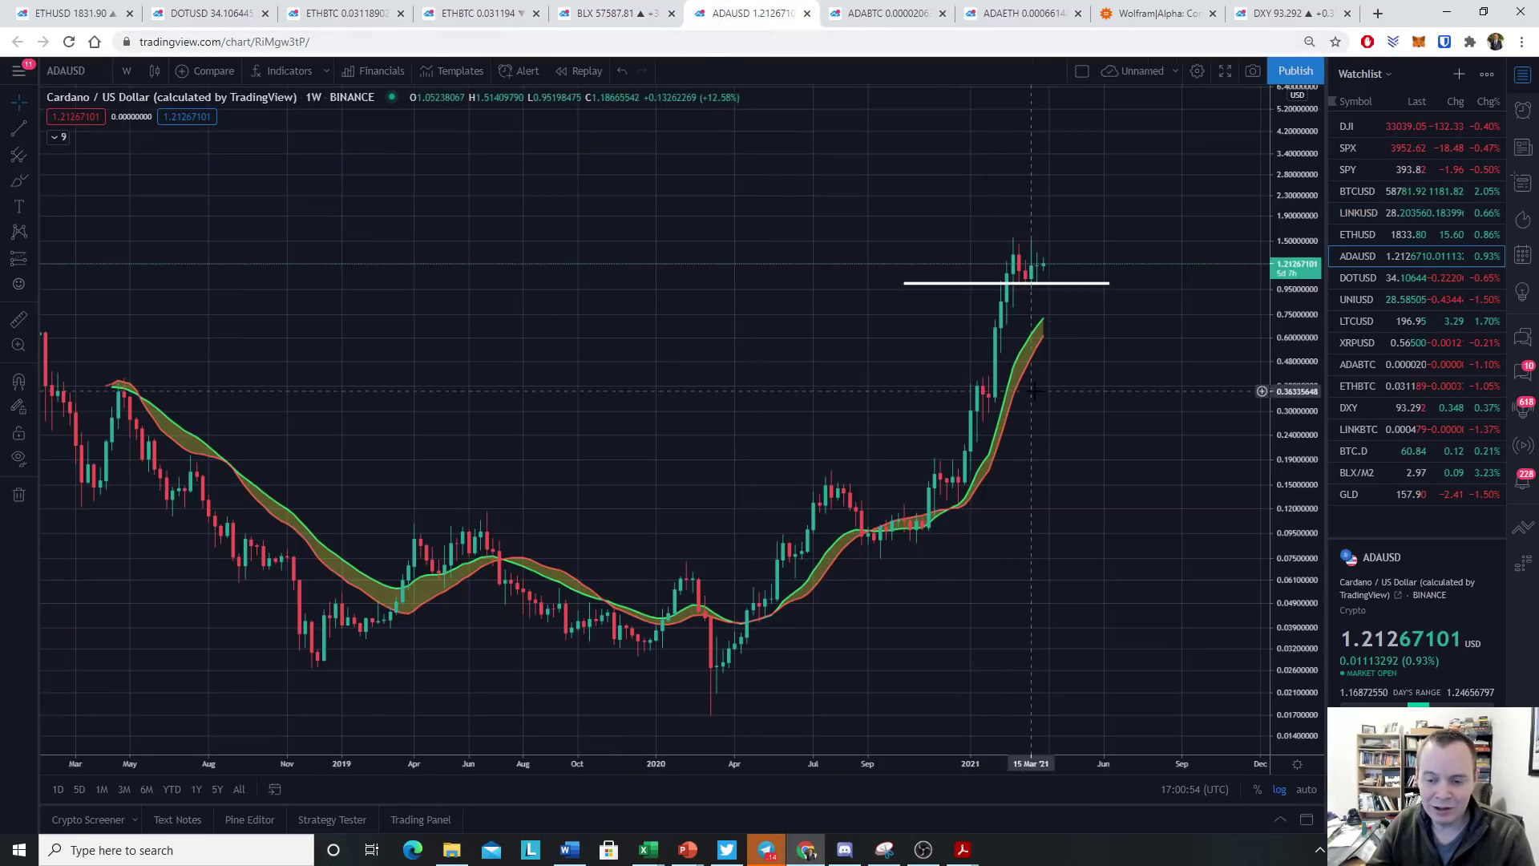
- Circle the recent Cardano candles sitting above the white support line
left_click_drag(1089, 430, 889, 437)
mouse_move(881, 242)
left_mouse_down()
mouse_move(789, 243)
mouse_move(758, 284)
mouse_move(778, 299)
mouse_move(898, 298)
mouse_move(910, 256)
mouse_move(865, 238)
left_mouse_up()
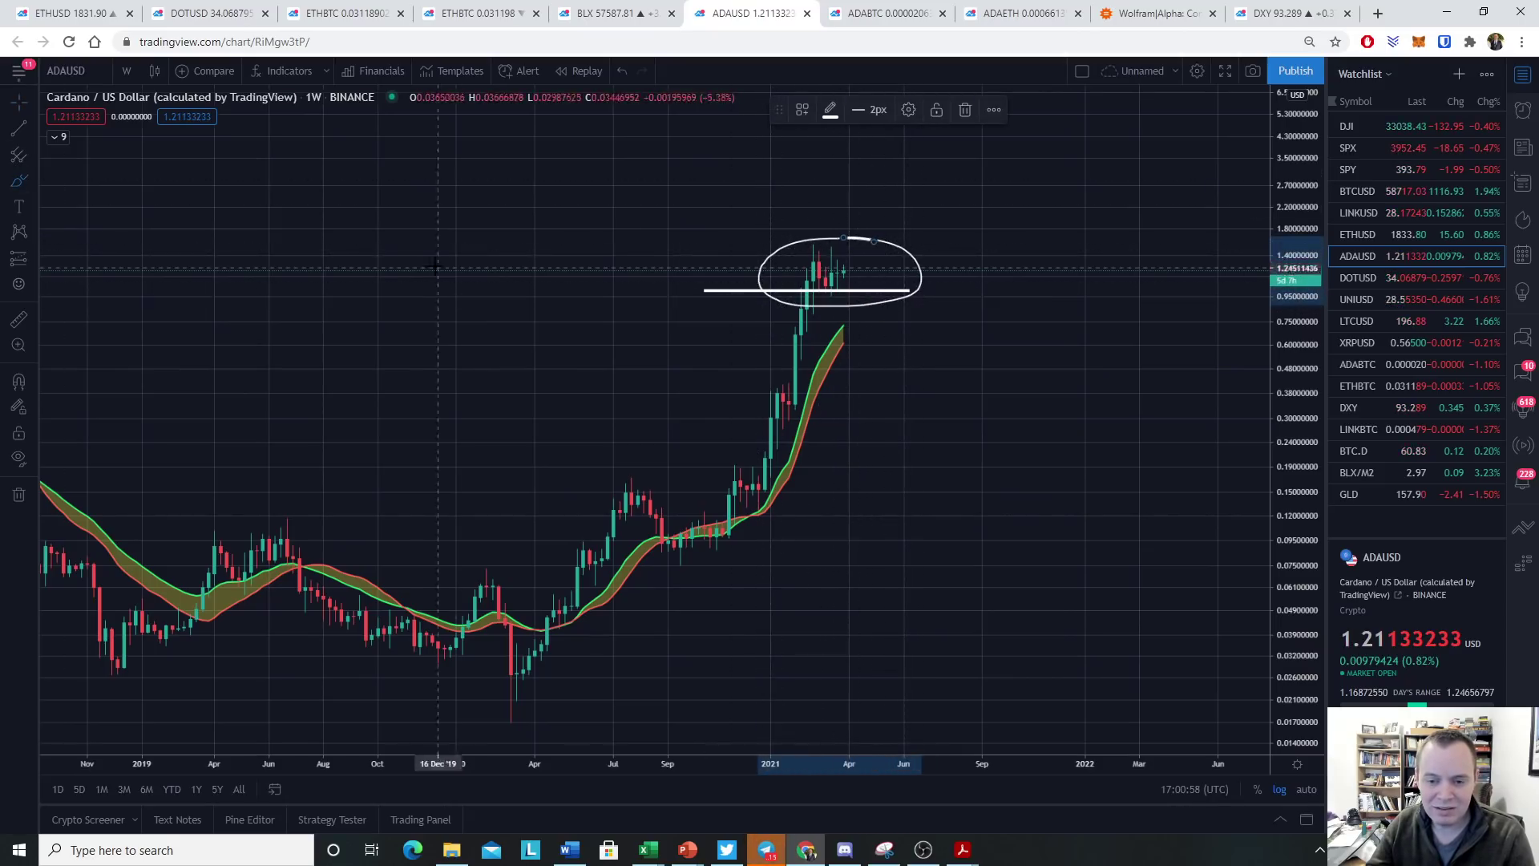
scroll(762, 249, "down", 3)
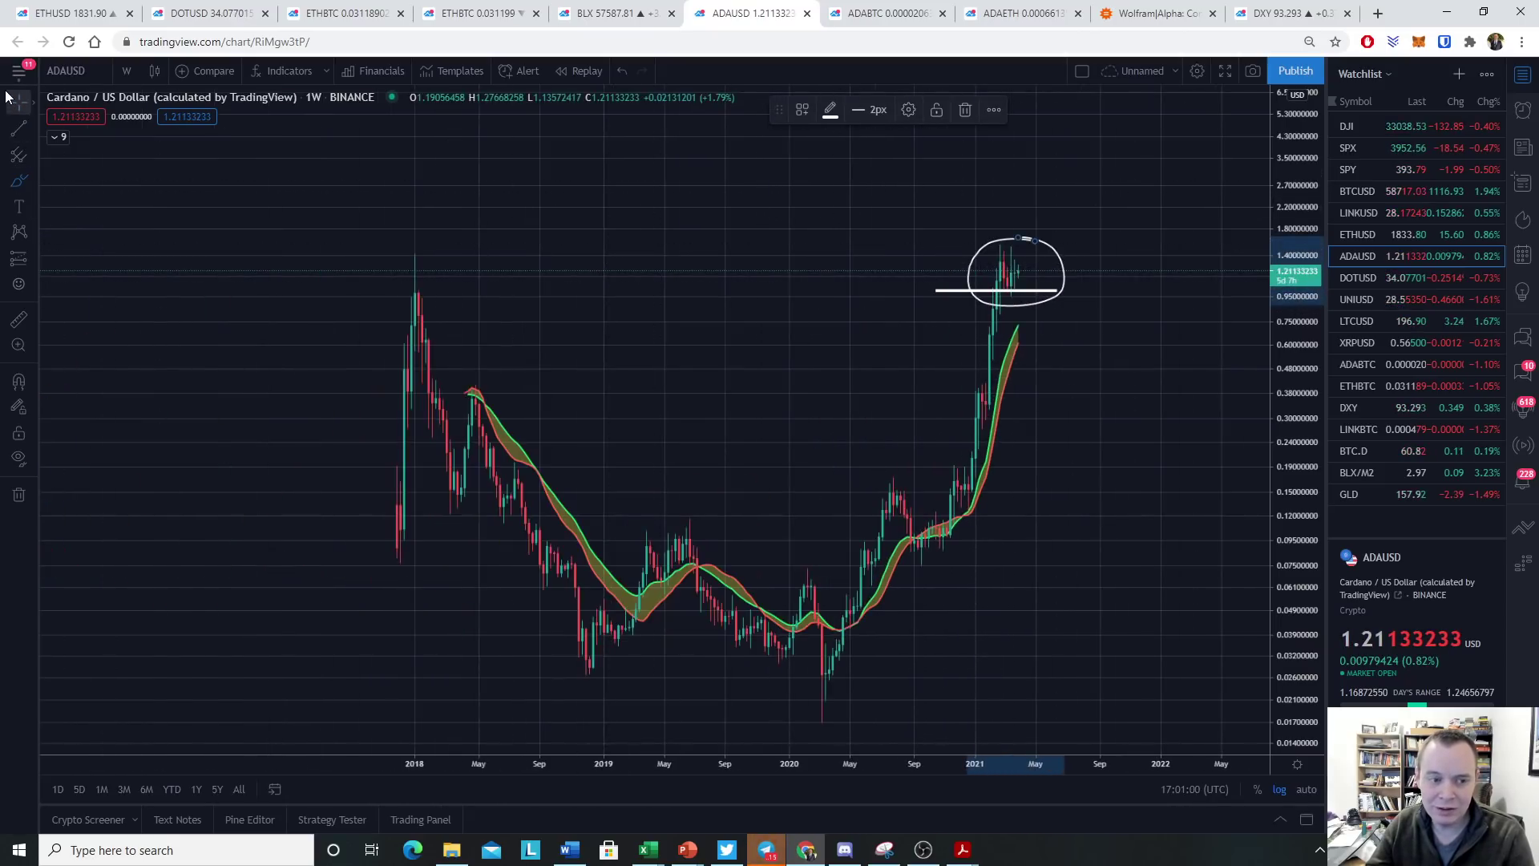
- Extend the white support line back to 2018 and circle the 2018 peak
left_click_drag(934, 288, 289, 290)
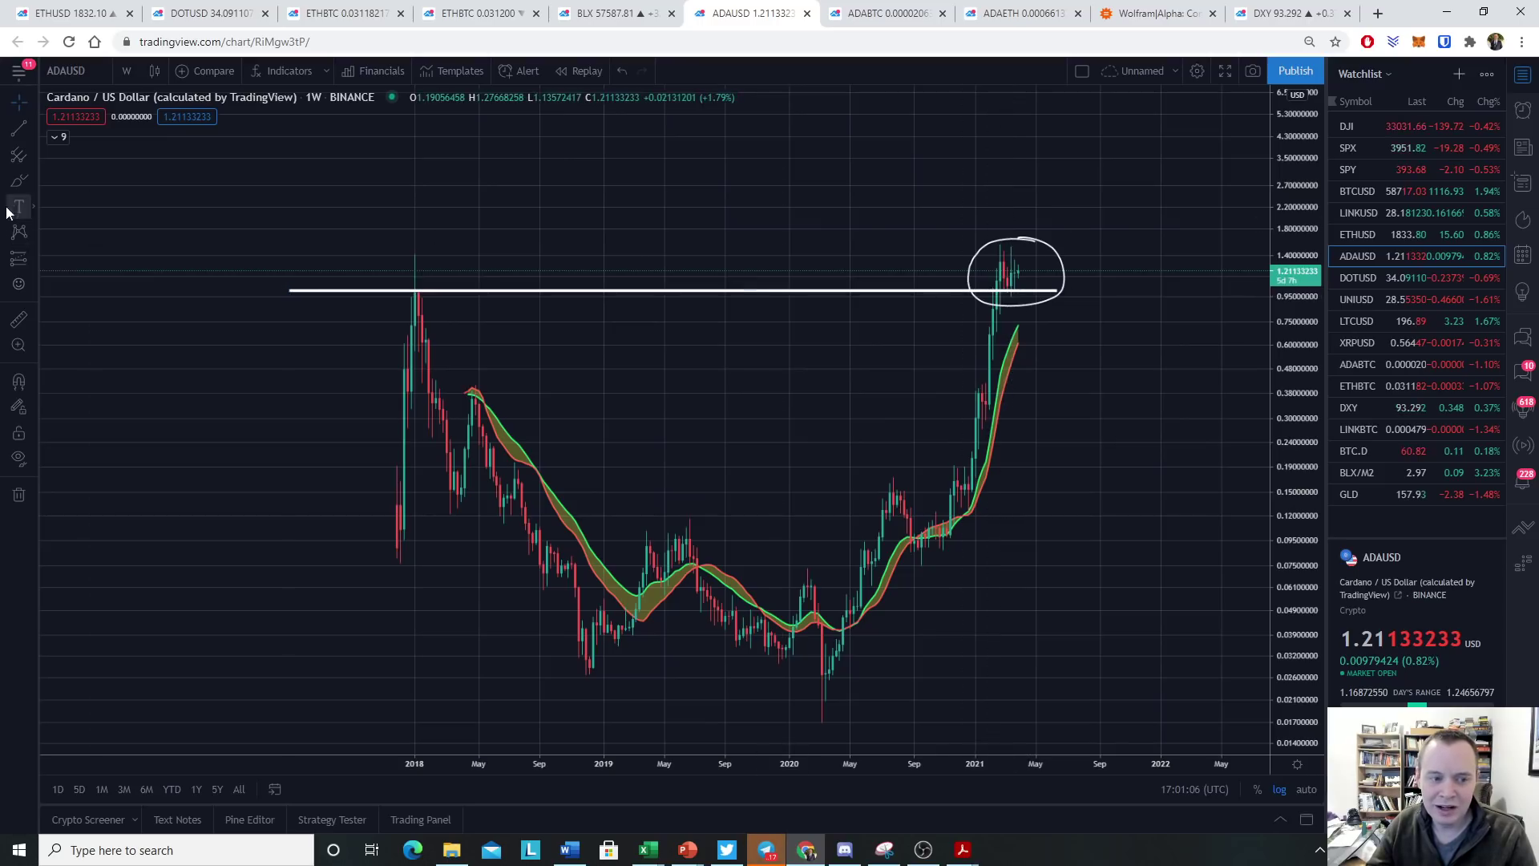
scroll(499, 299, "up", 3)
left_click_drag(477, 302, 673, 320)
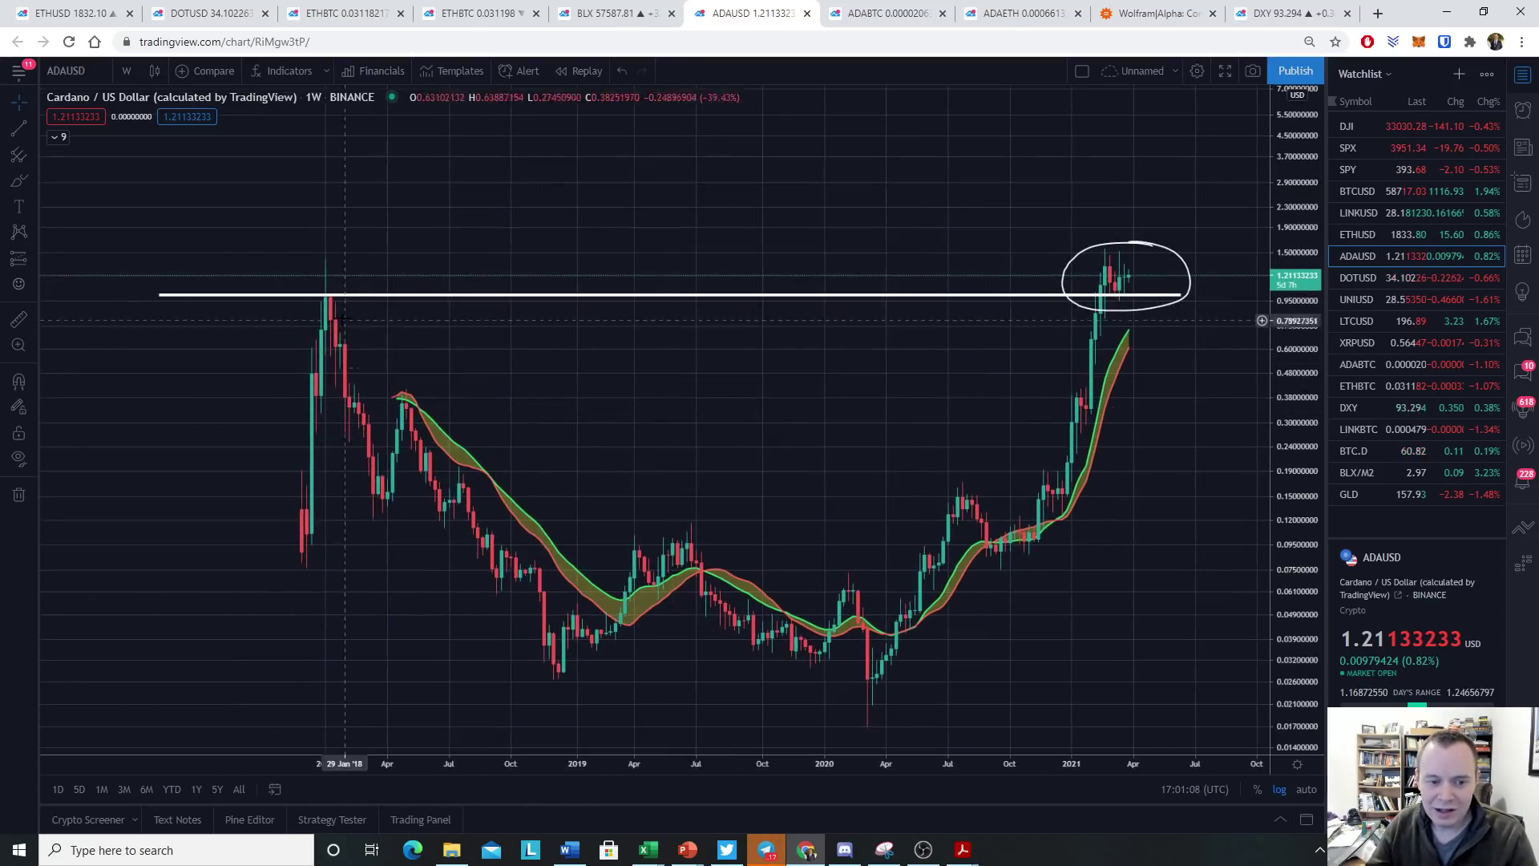
left_click(24, 180)
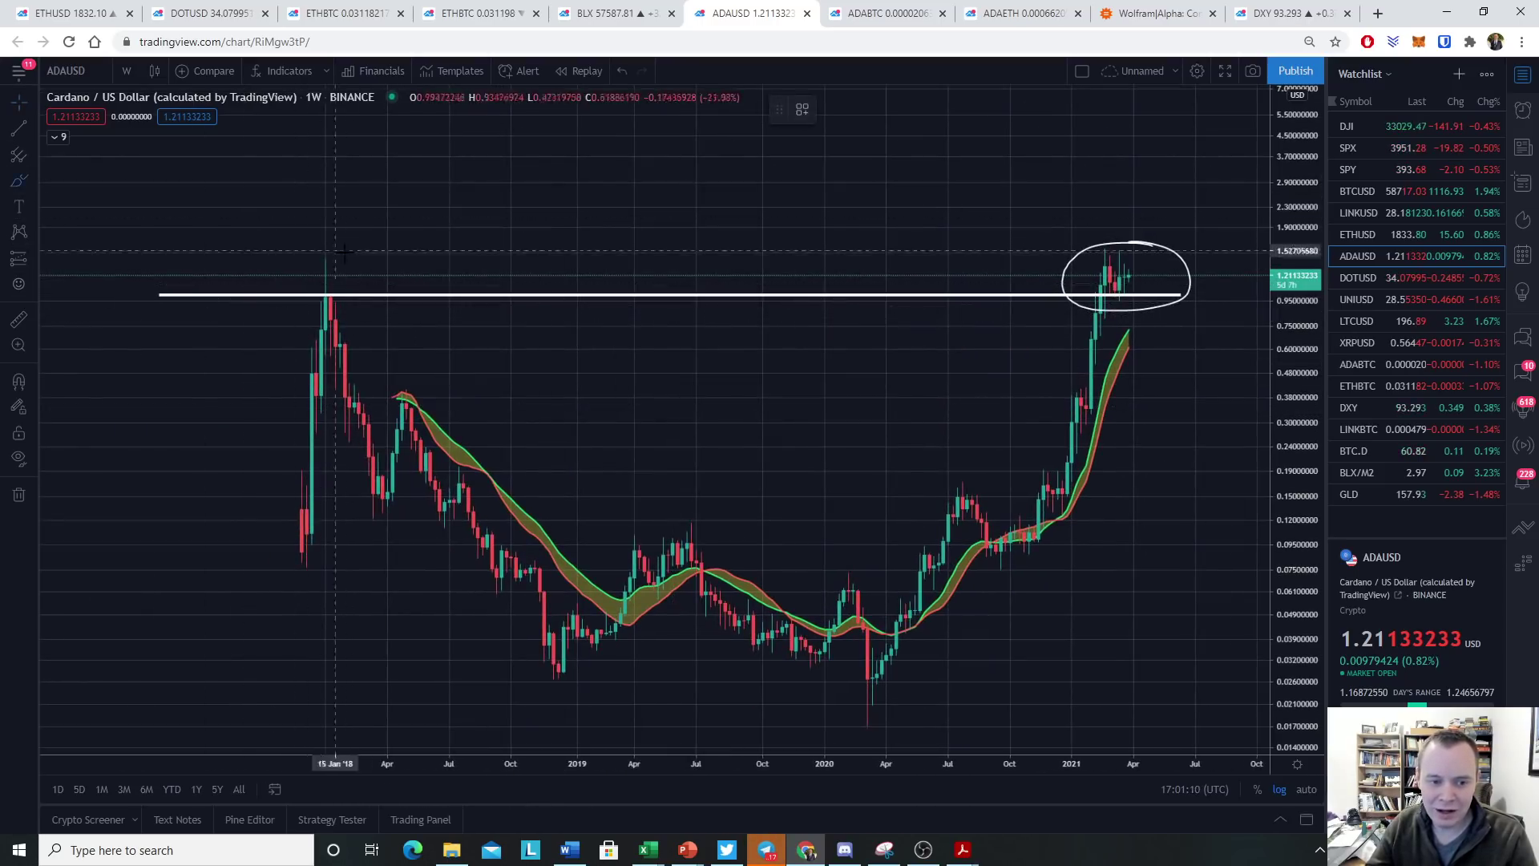
mouse_move(343, 250)
left_mouse_down()
mouse_move(312, 240)
mouse_move(300, 289)
mouse_move(325, 301)
mouse_move(355, 285)
mouse_move(340, 246)
left_mouse_up()
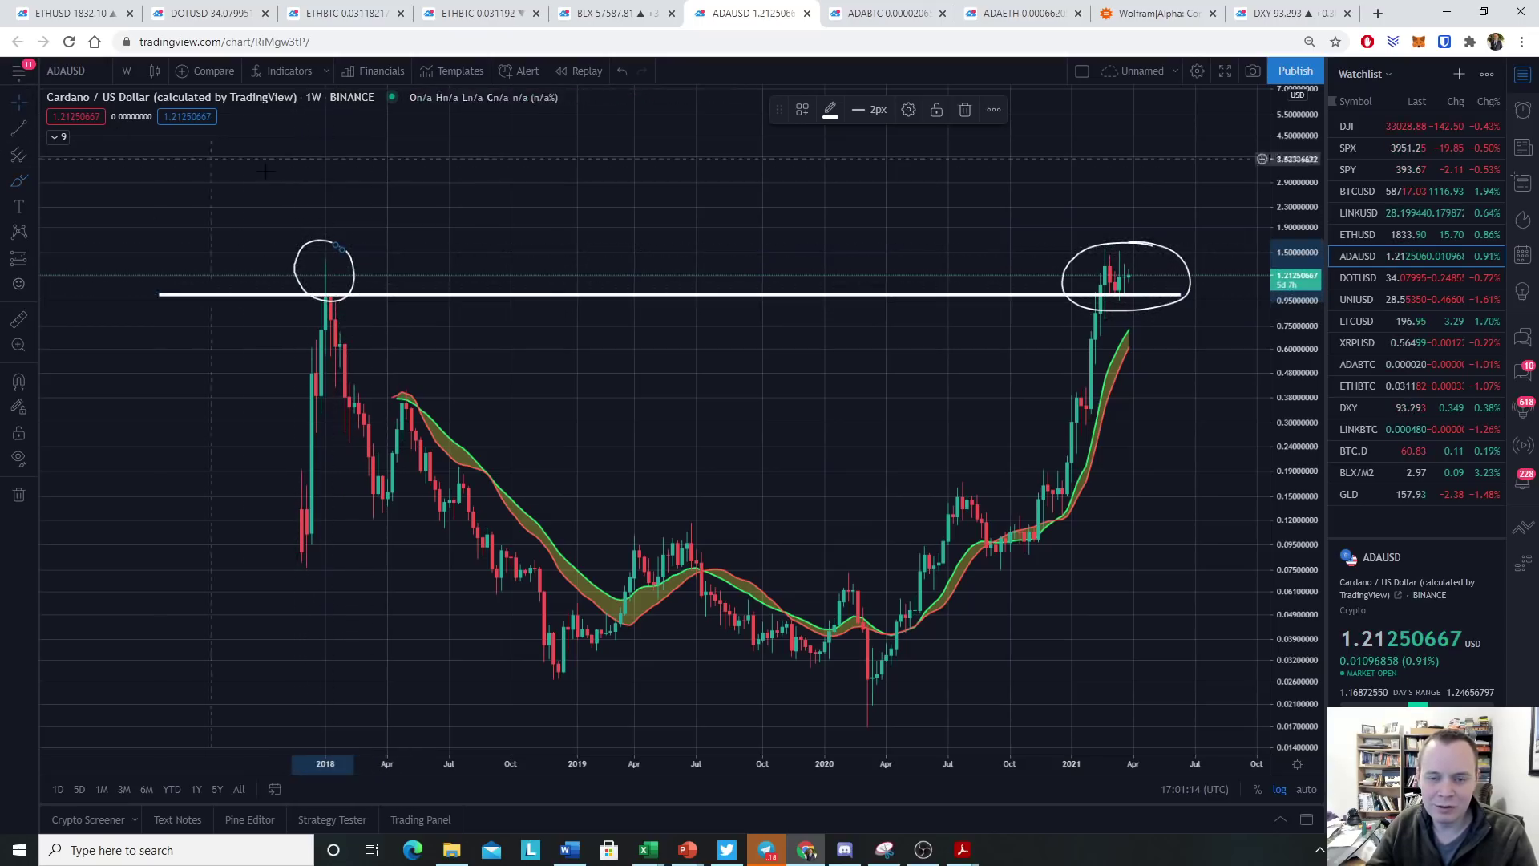
- Nudge the Cardano chart view left and switch to the Ethereum/U.S. Dollar chart
left_click_drag(1050, 250, 954, 249)
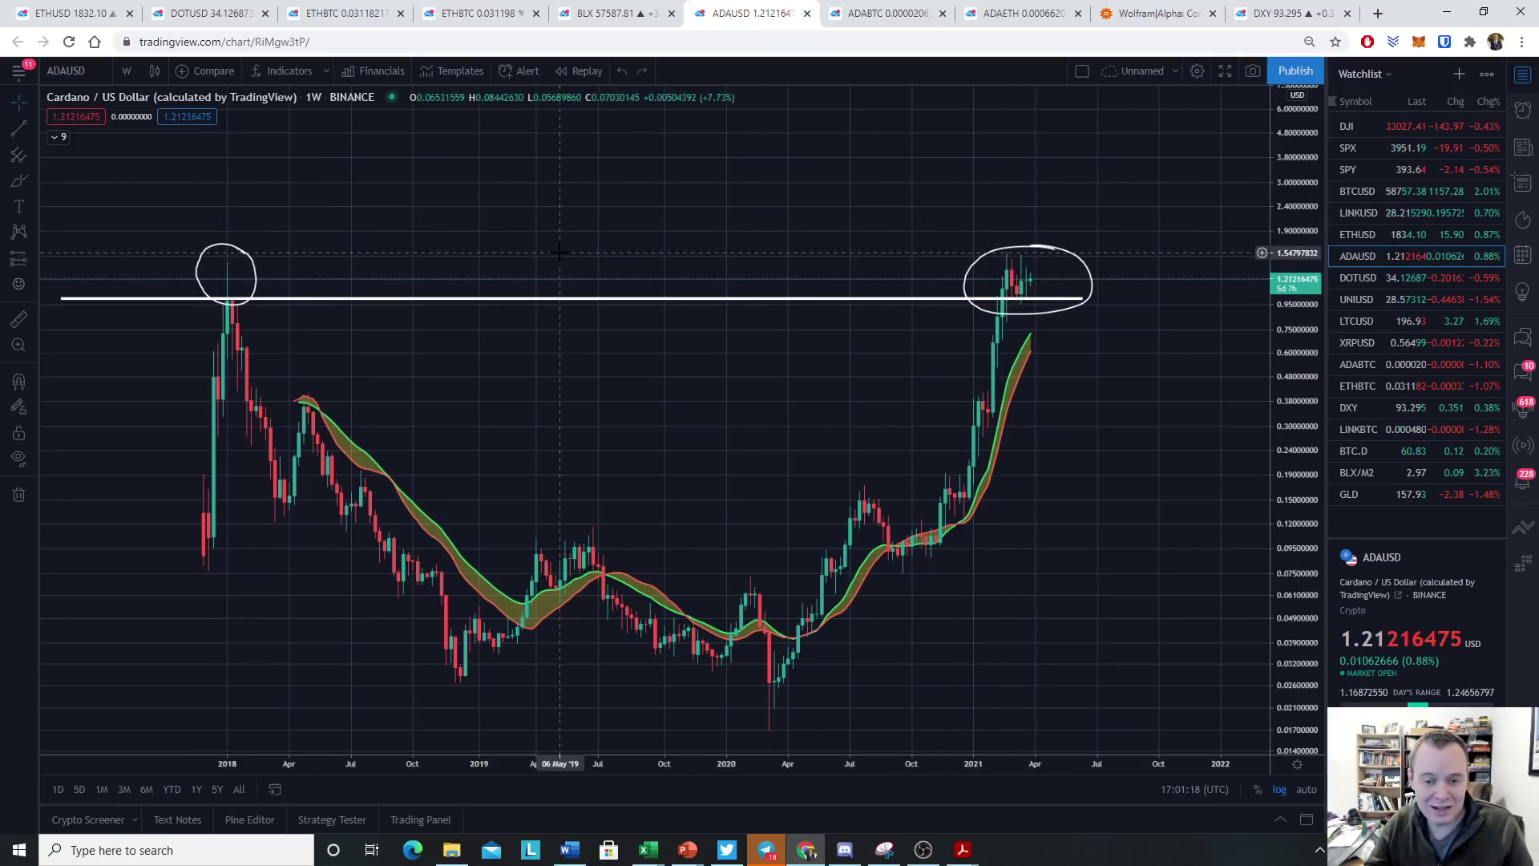
scroll(559, 252, "left", 3)
scroll(559, 252, "right", 6)
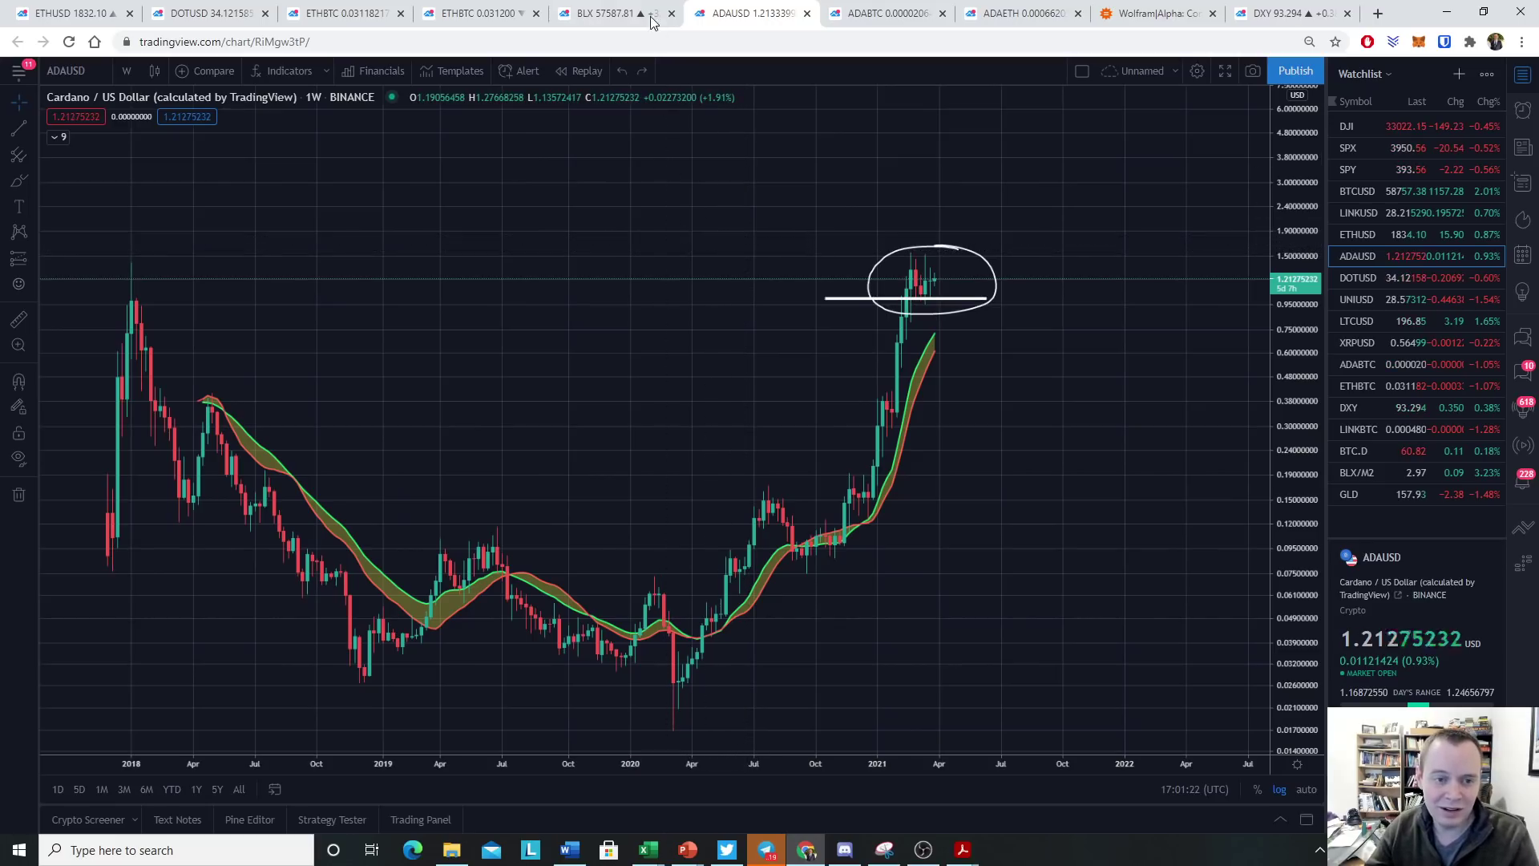
left_click(76, 13)
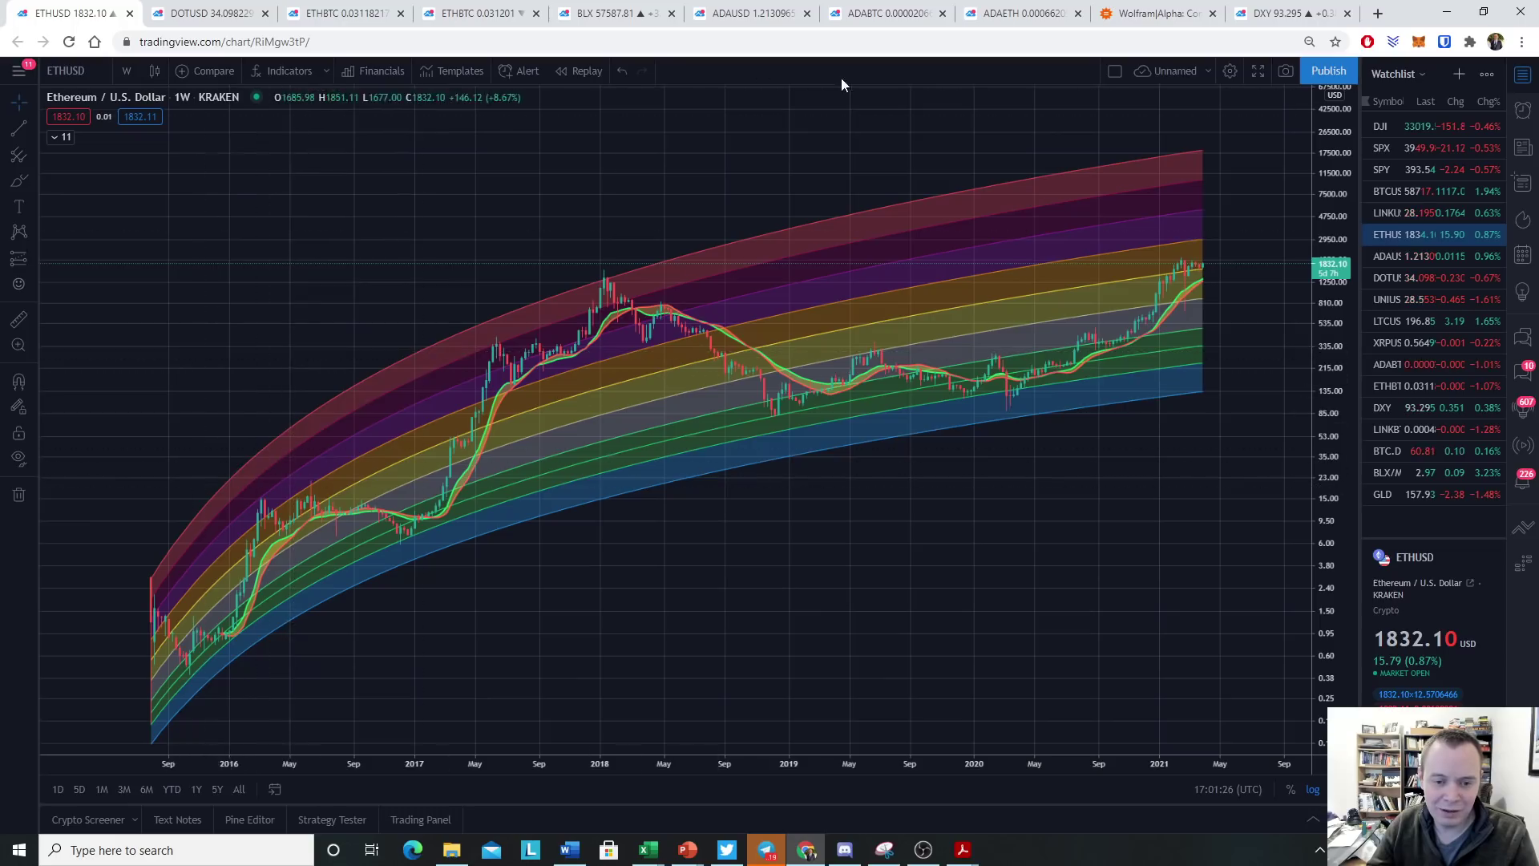
- Hide the Ethereum Logarithmic Regression Rainbow indicator so only candles and the moving-average ribbon remain
left_click(90, 70)
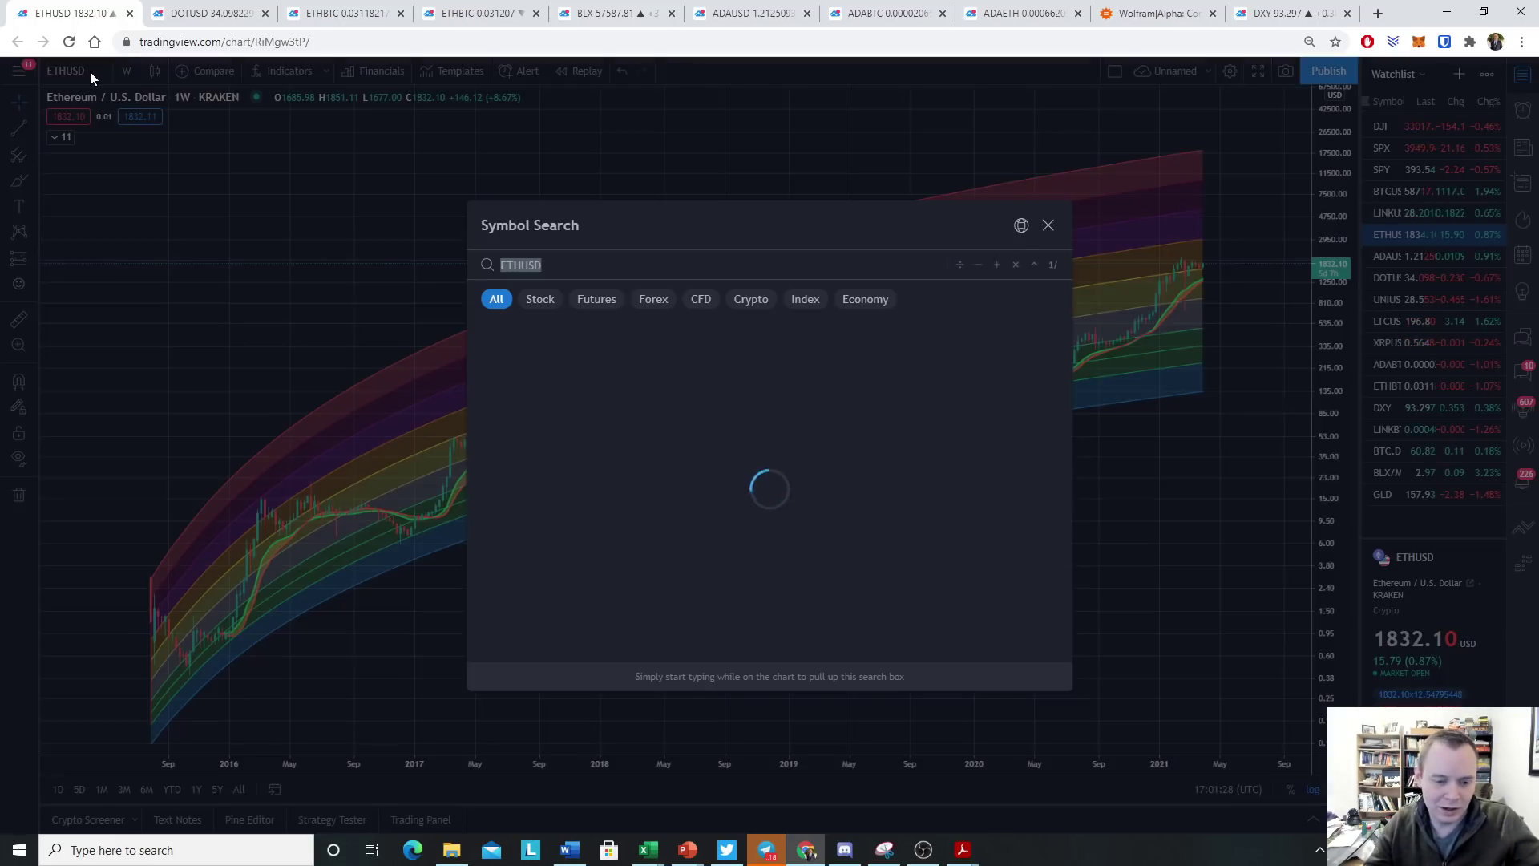
key("Escape")
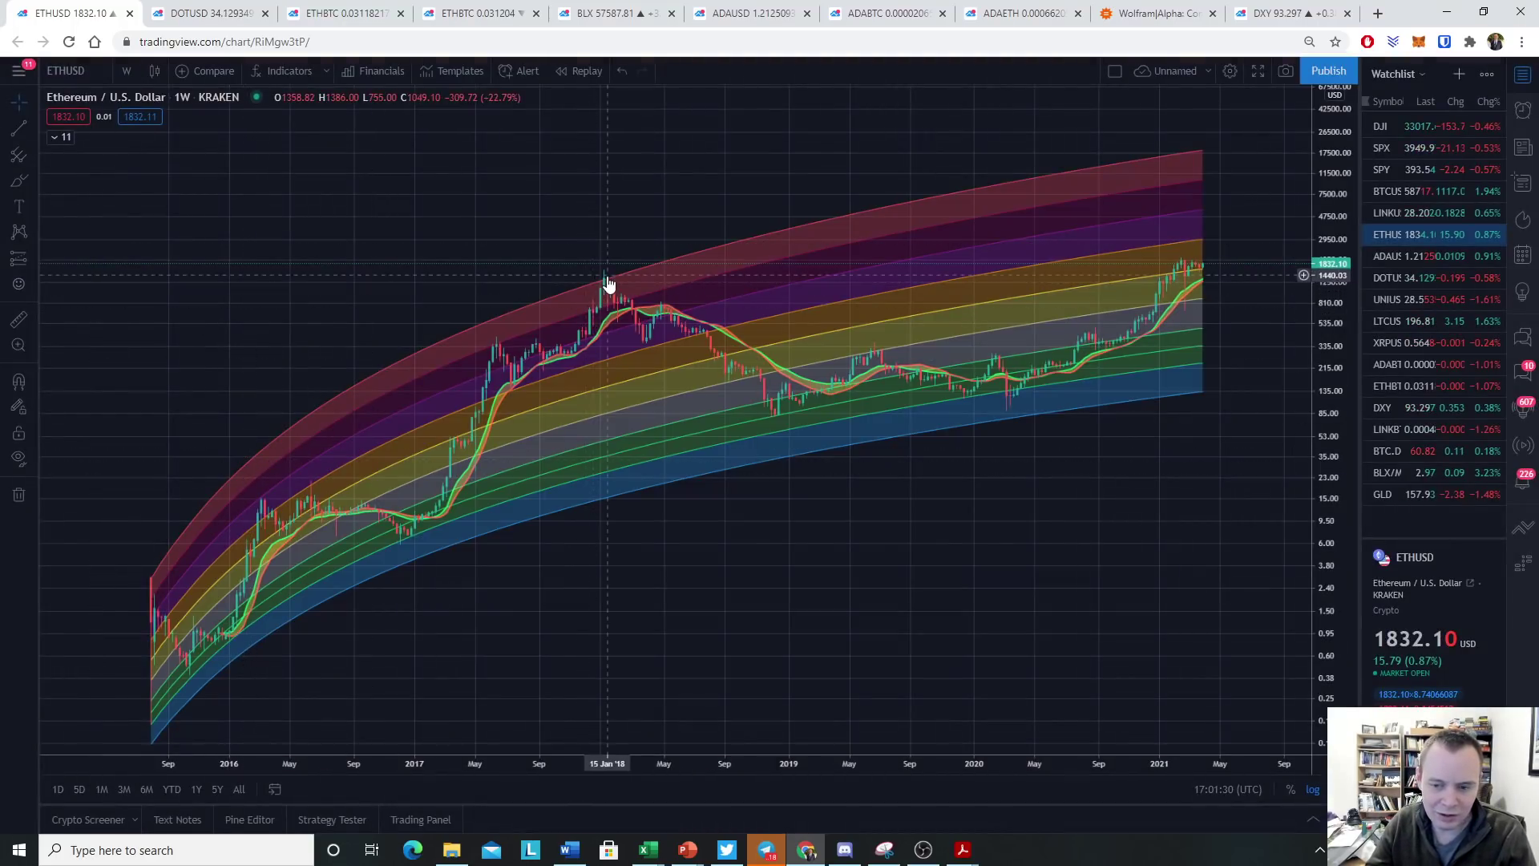
left_click(62, 138)
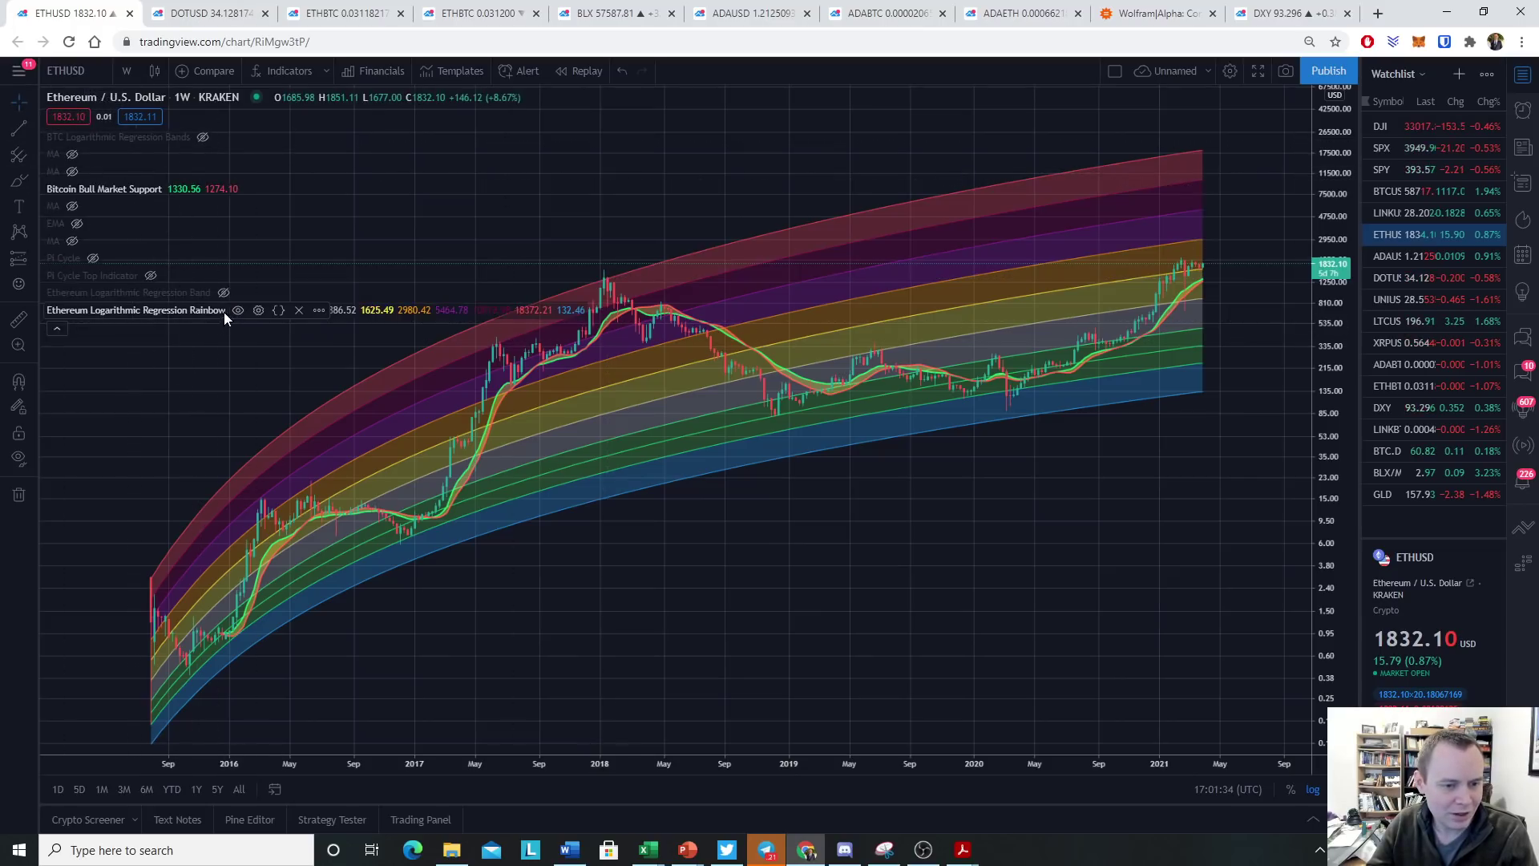
left_click(238, 310)
left_click(57, 327)
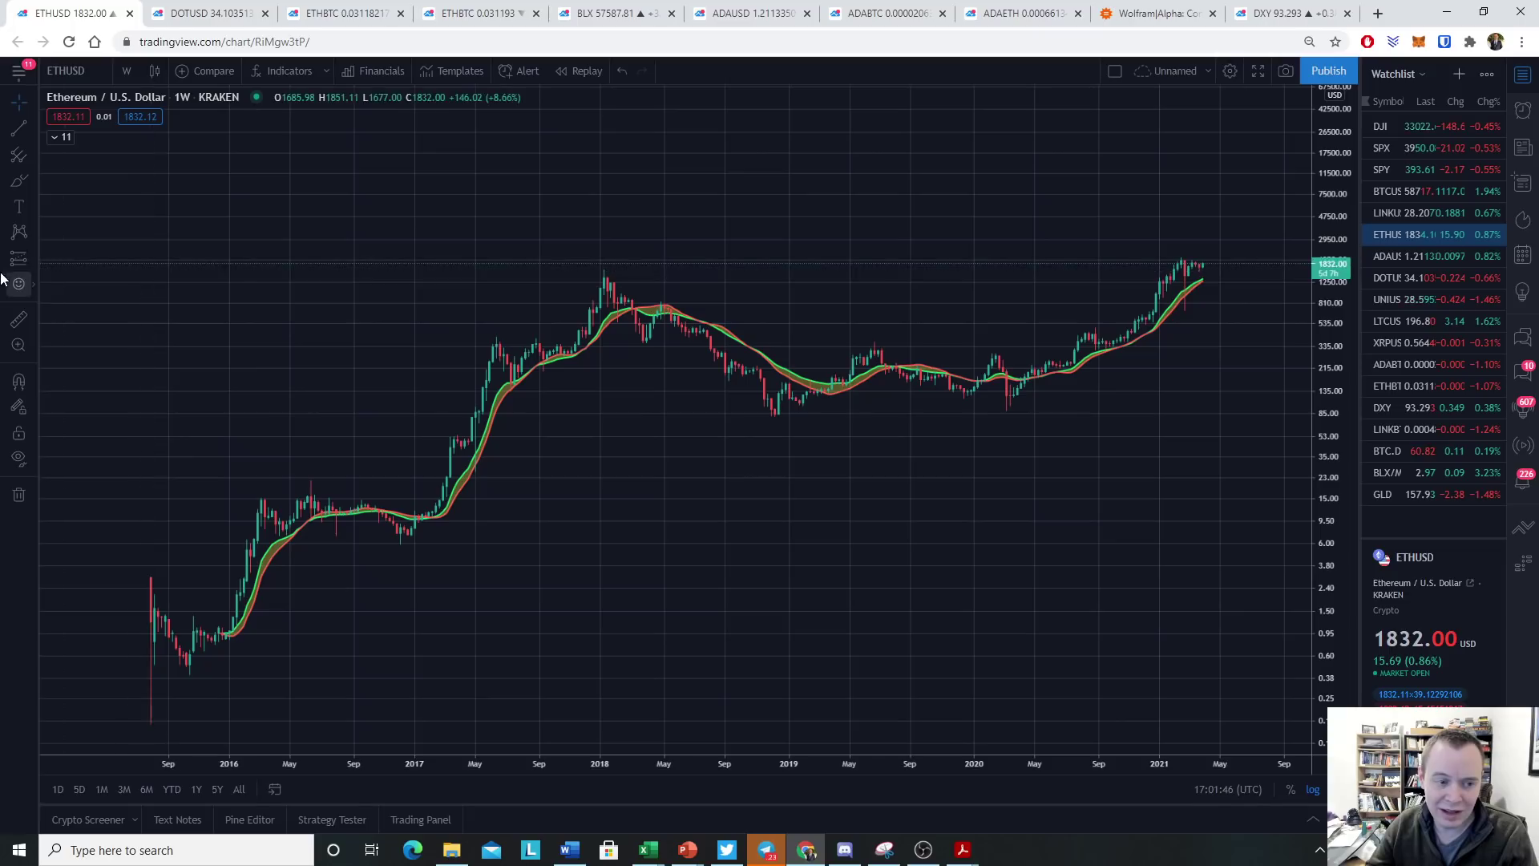
- Measure the mid-2017 Ethereum drop with a Price Range tool, reading -64.37%
left_click(36, 261)
left_click(81, 374)
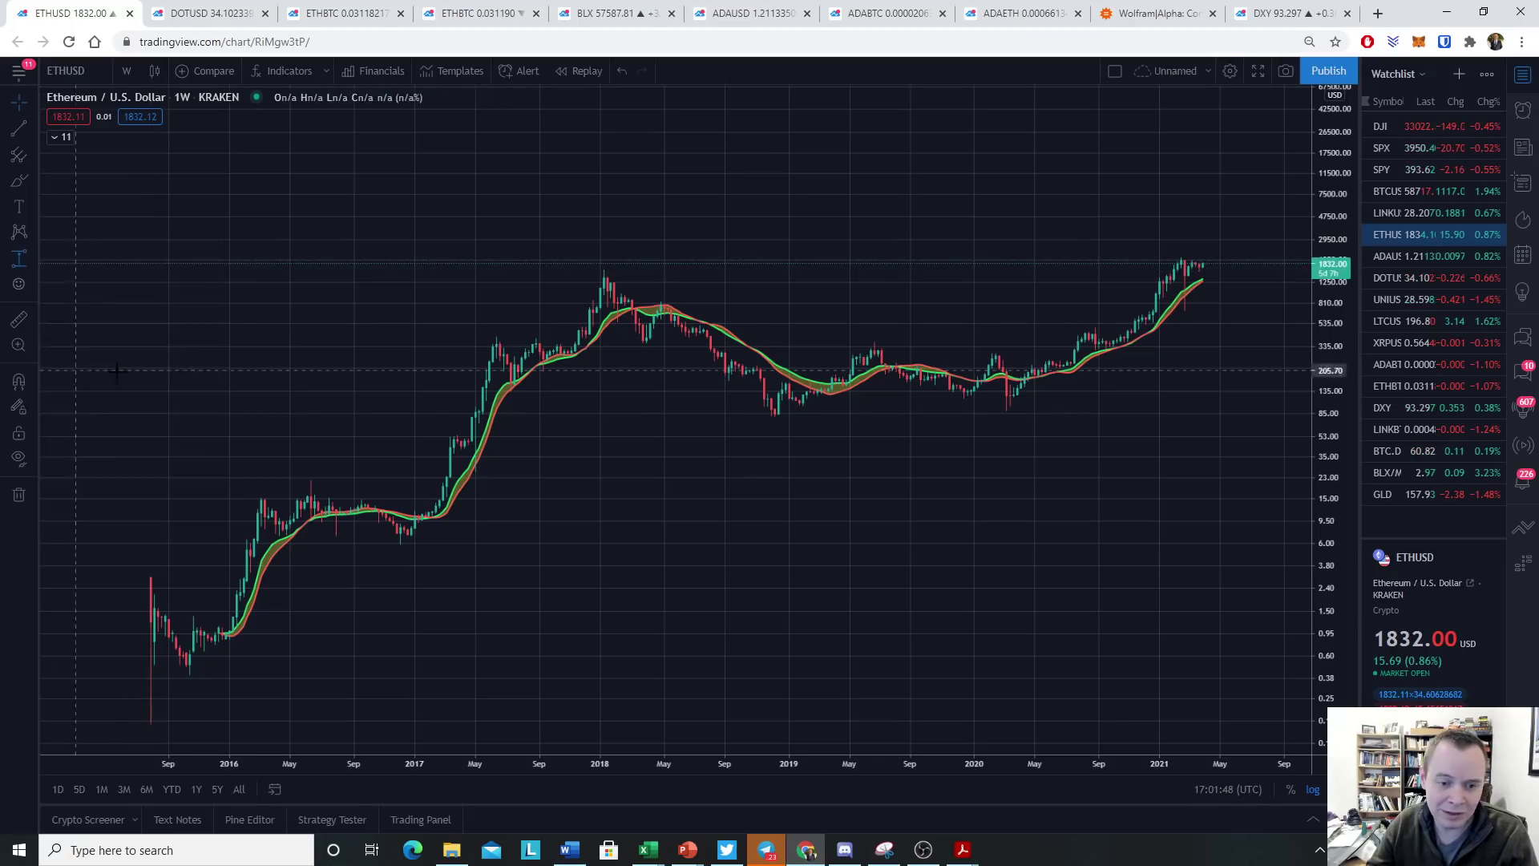
left_click(496, 333)
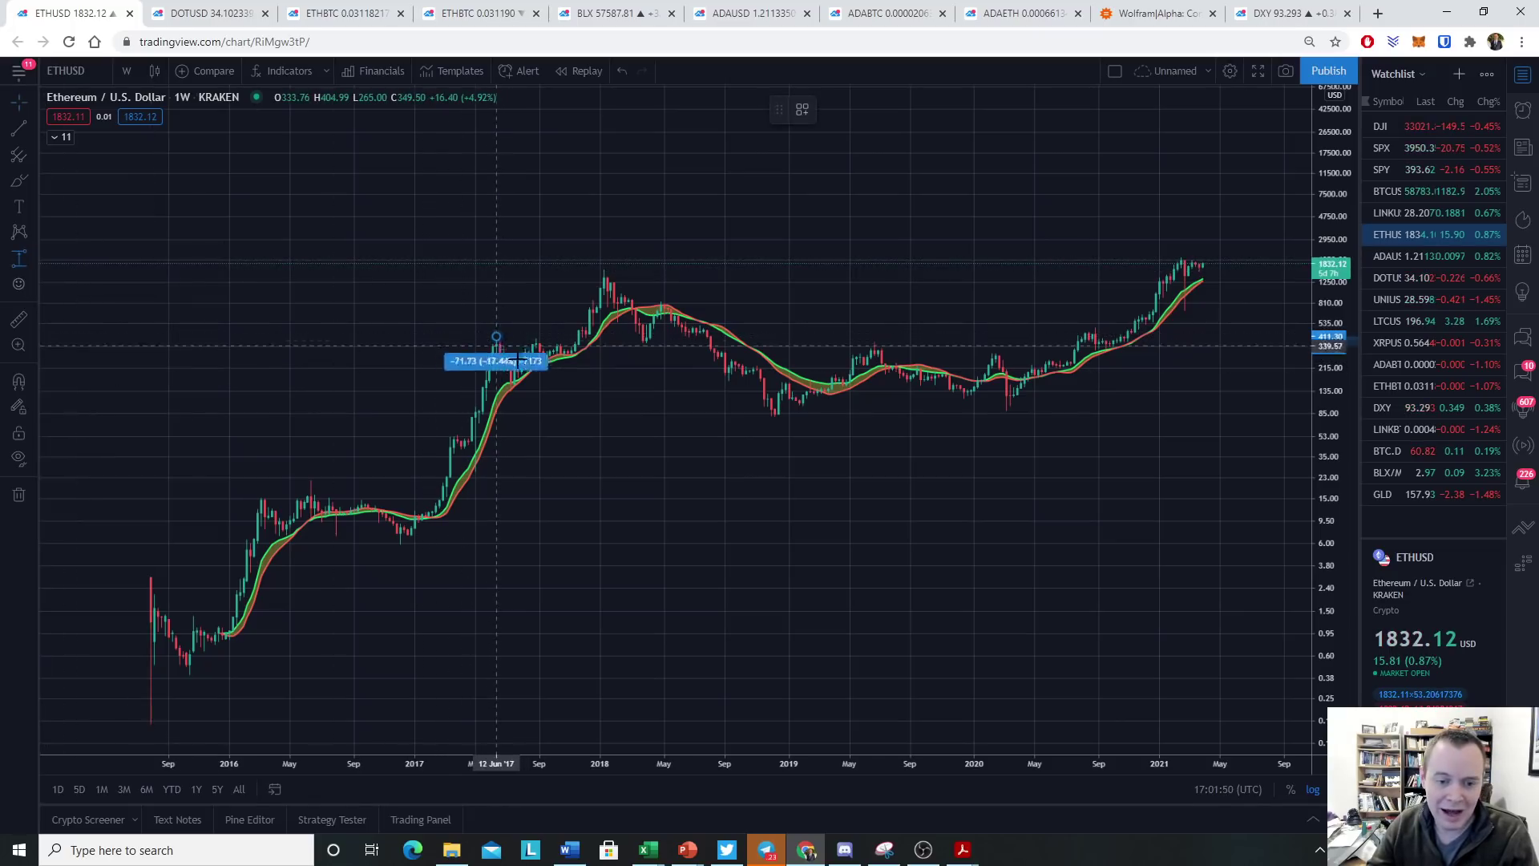
left_click(521, 386)
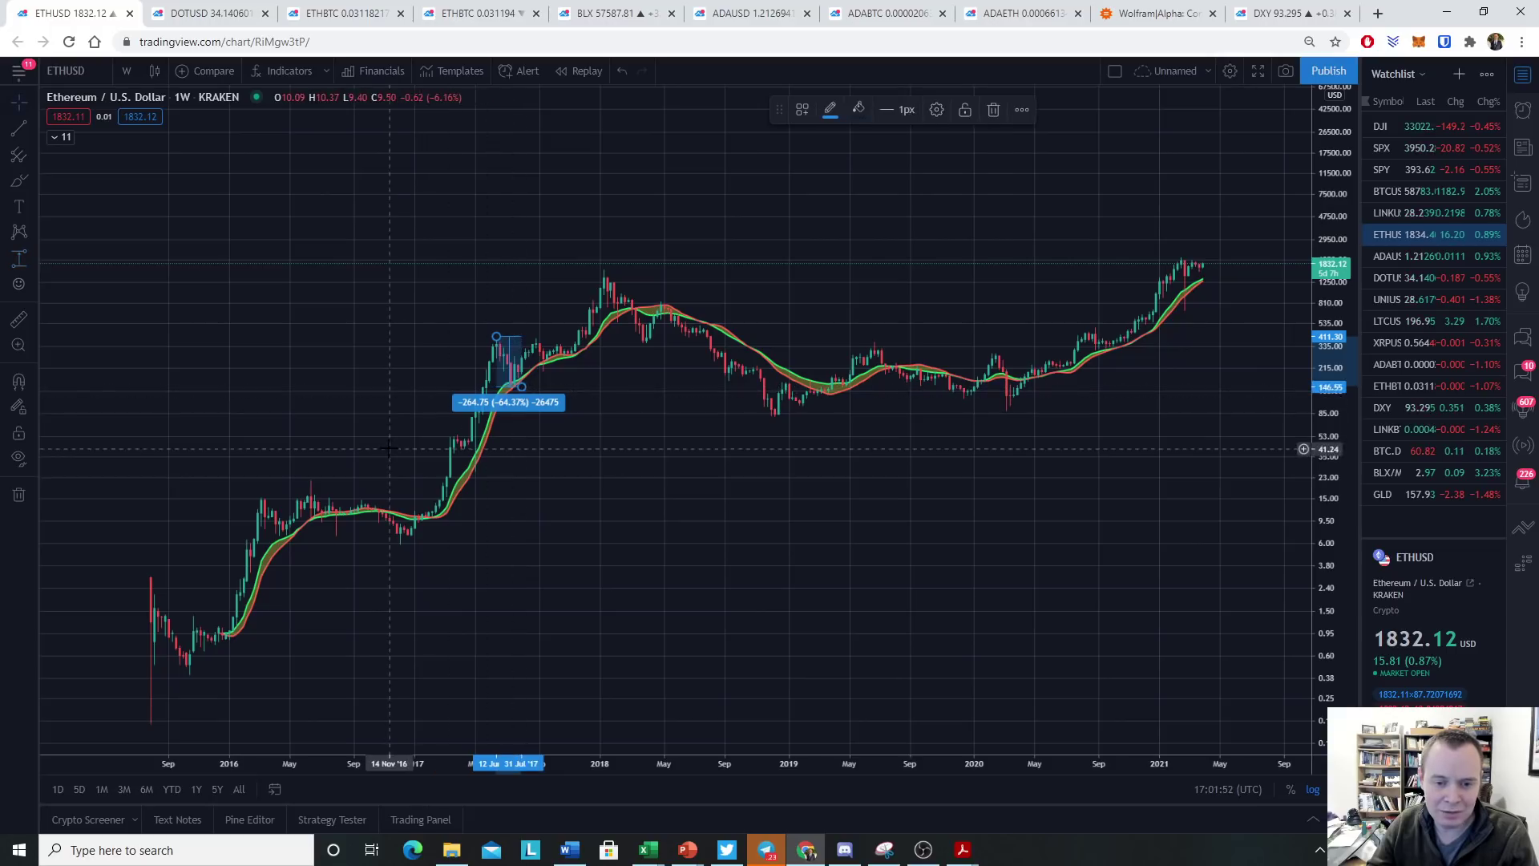
- Measure the early-2016 pullback at -55.55%, then return to the Cardano chart
left_click(19, 258)
left_click(260, 497)
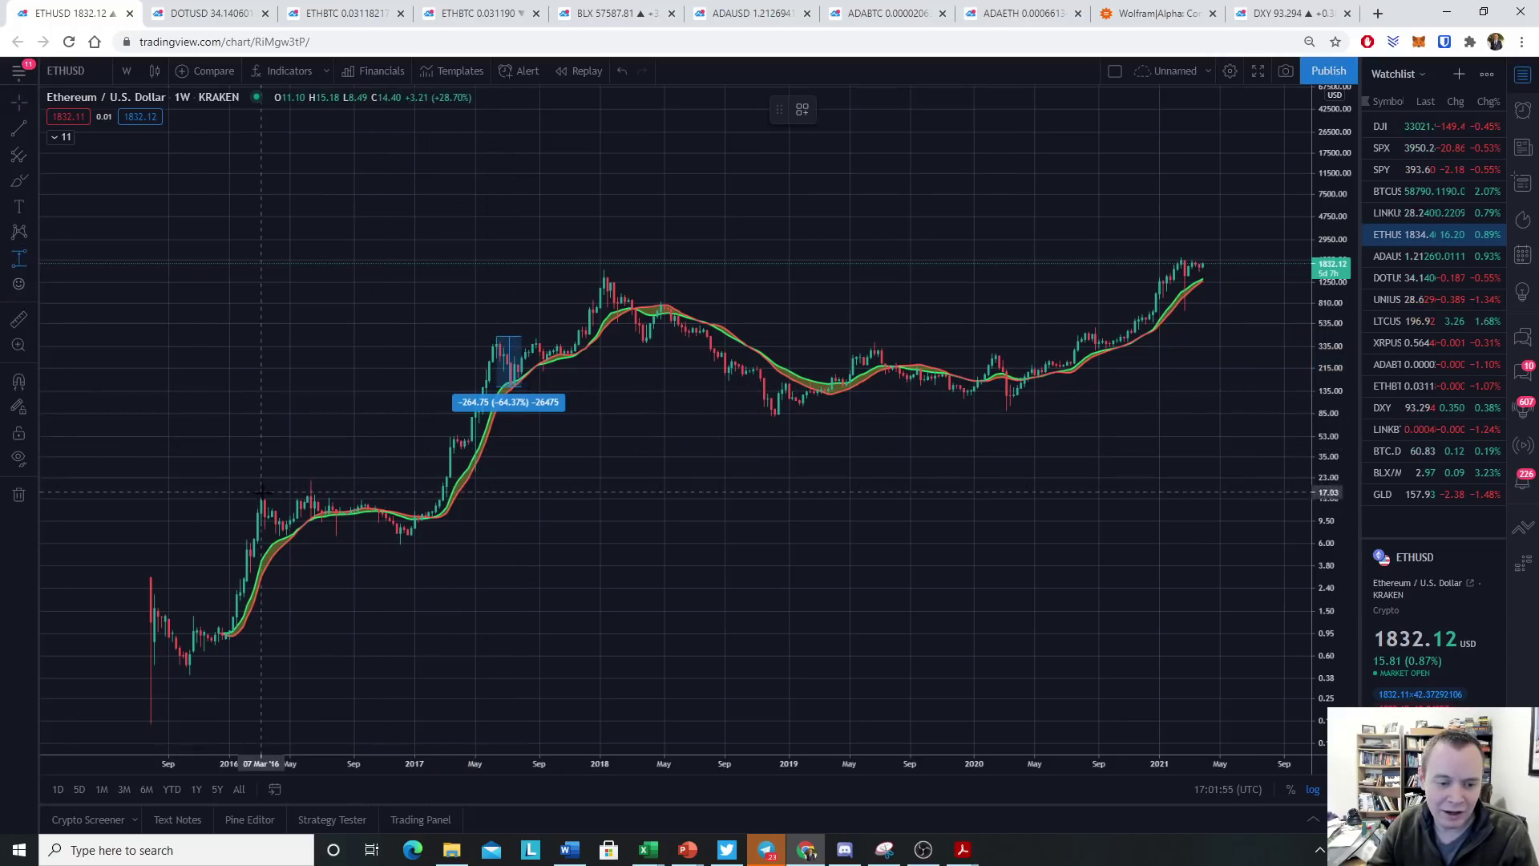
left_click(294, 534)
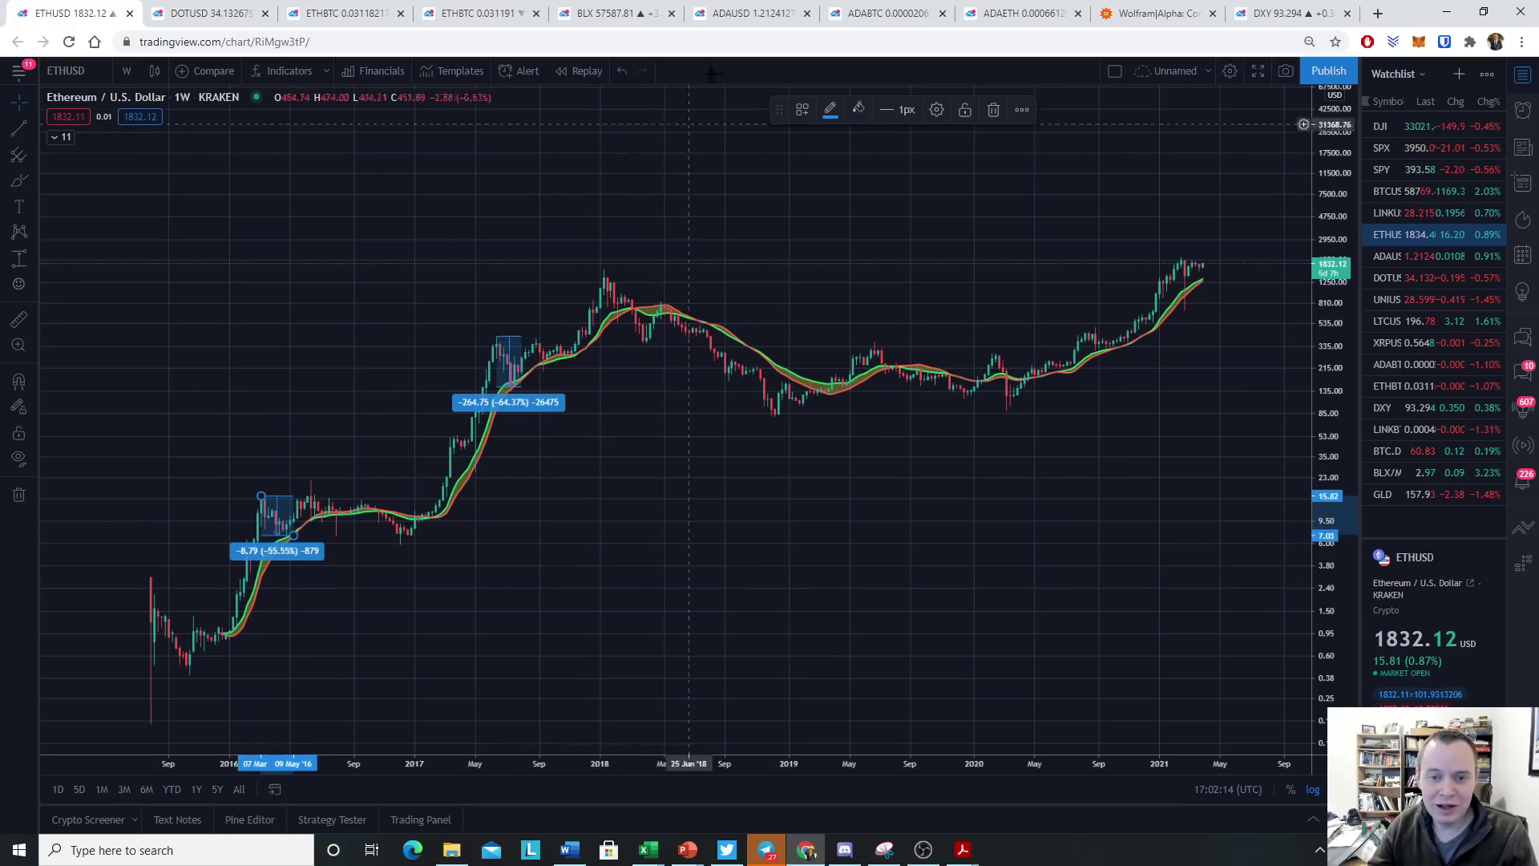
left_click(745, 12)
scroll(954, 390, "up", 2)
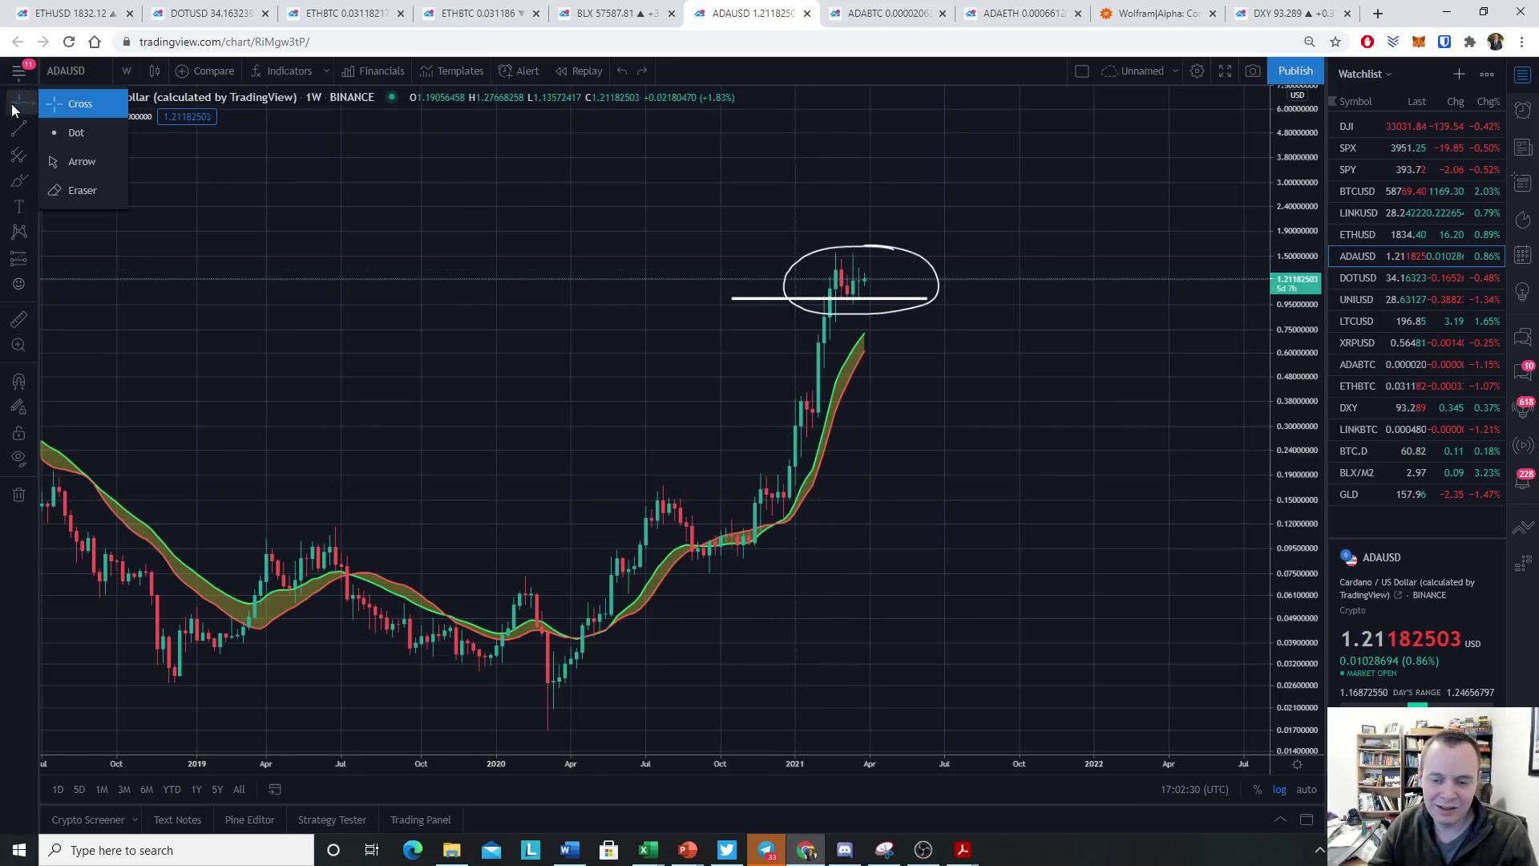
- Undo the freehand circle around the latest ADAUSD candles and expand the indicator legend
key("ctrl+z")
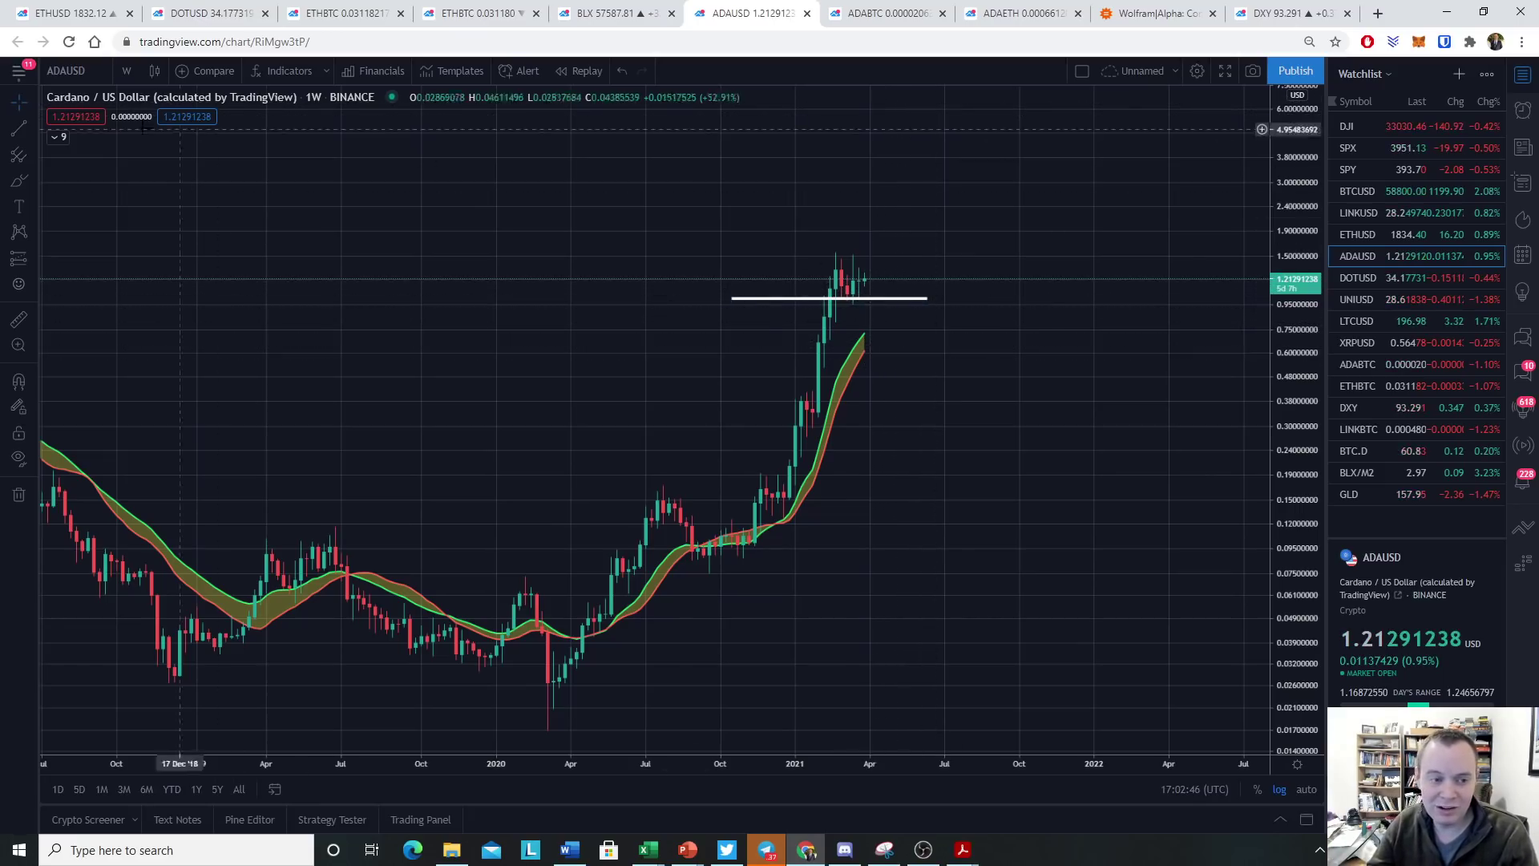
left_click(56, 137)
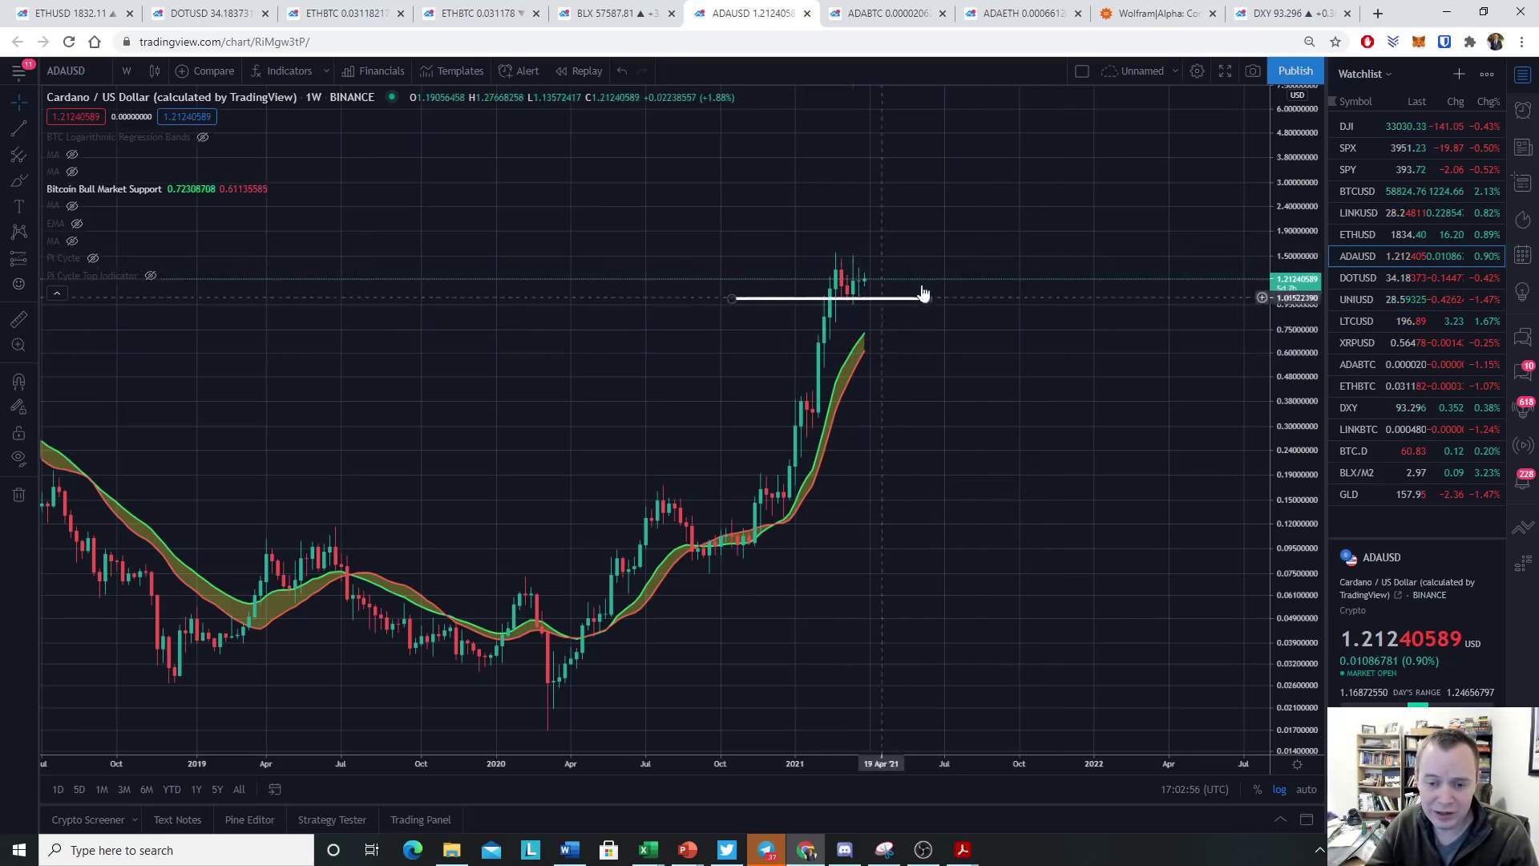
- Sketch and undo a freehand curve on ADAUSD, pan to earlier history, and switch to ADABTC
left_click(18, 180)
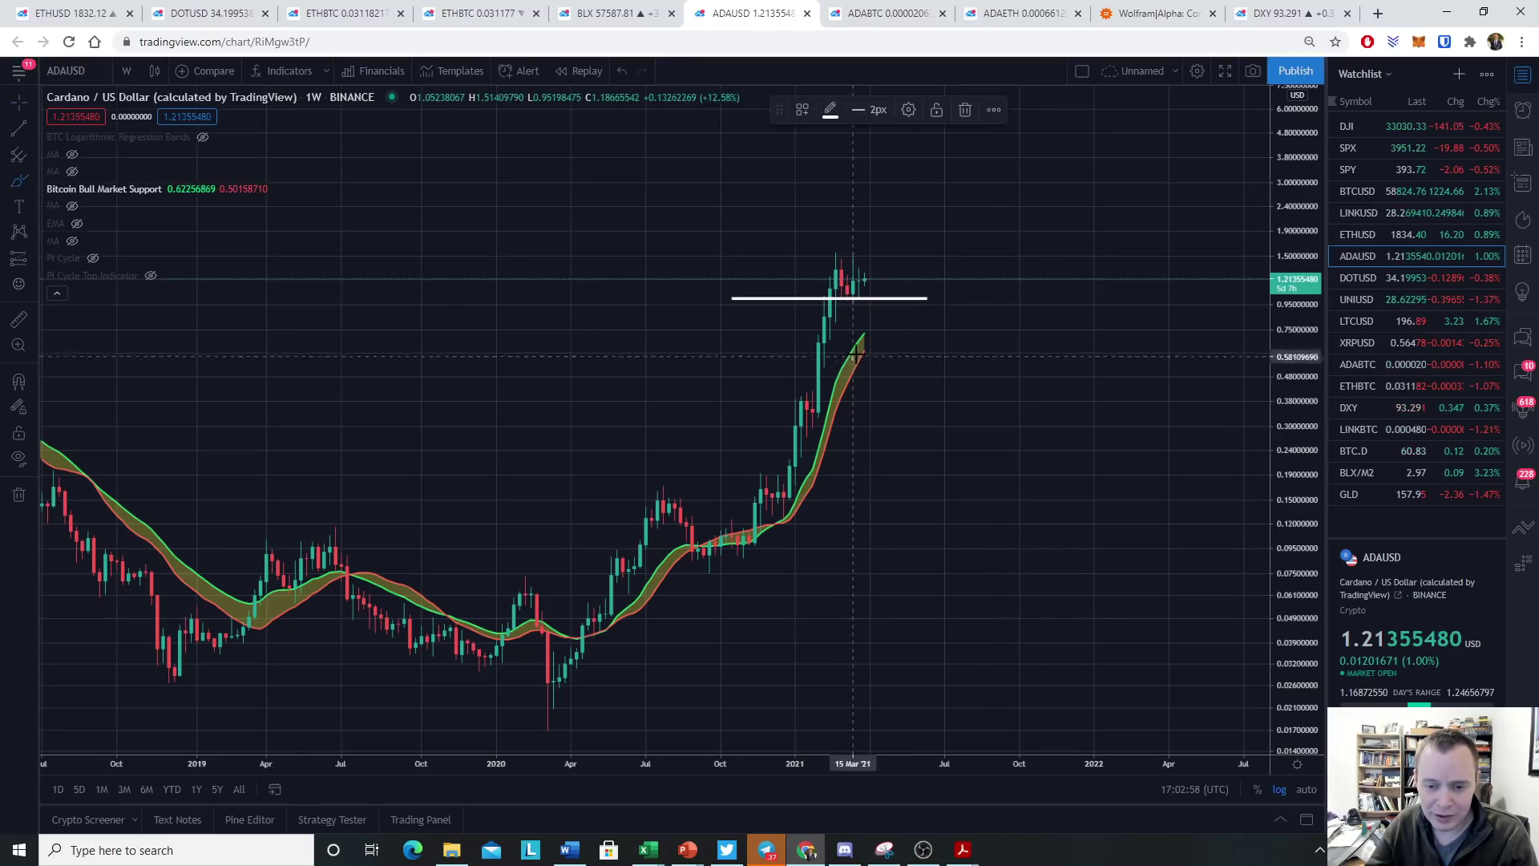
left_click_drag(855, 350, 932, 298)
key("ctrl+z")
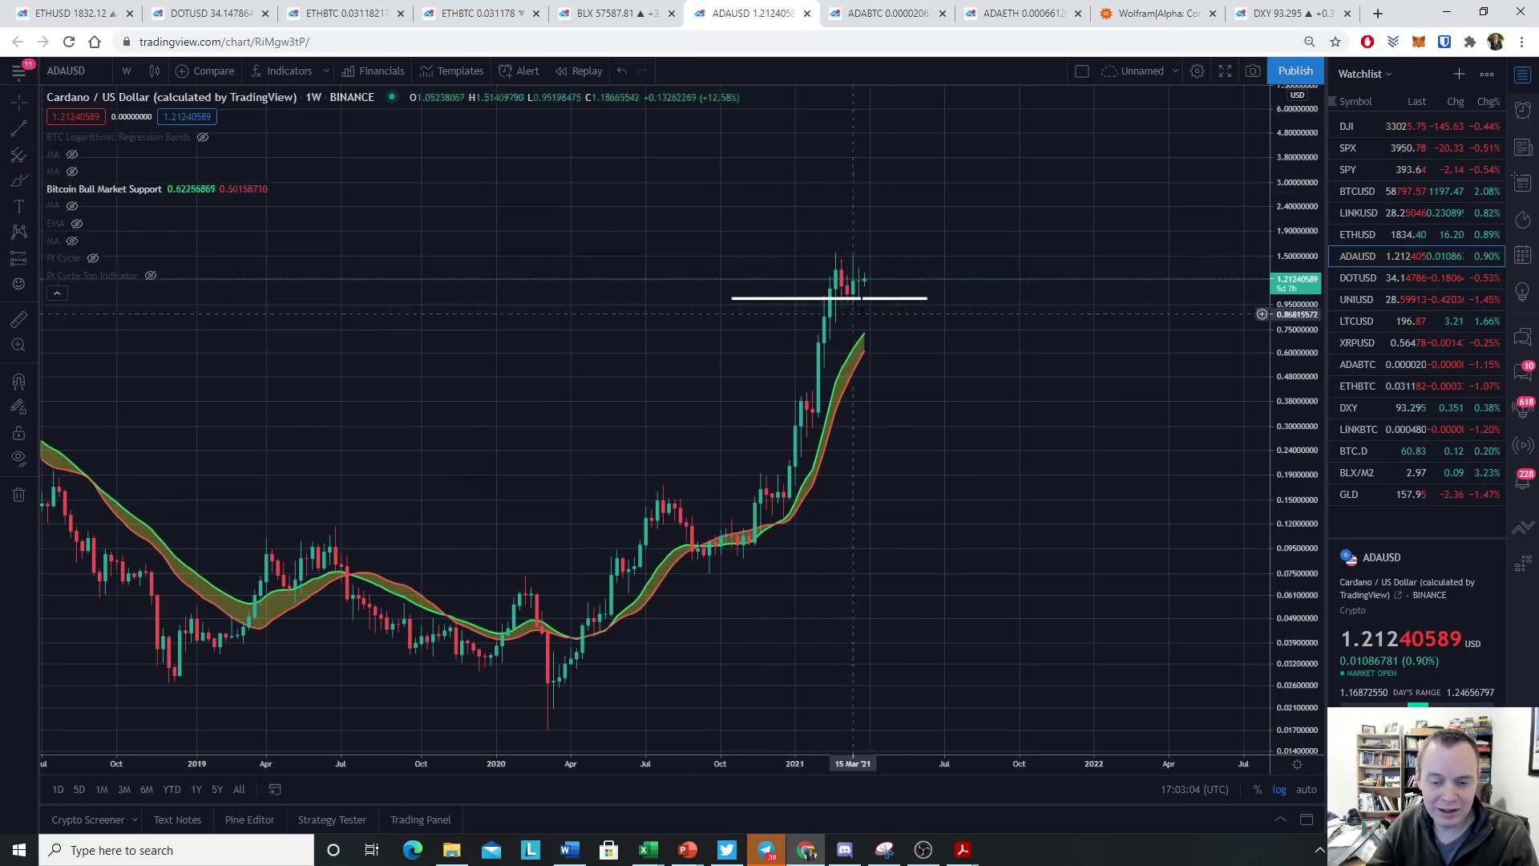
left_click_drag(624, 382, 725, 390)
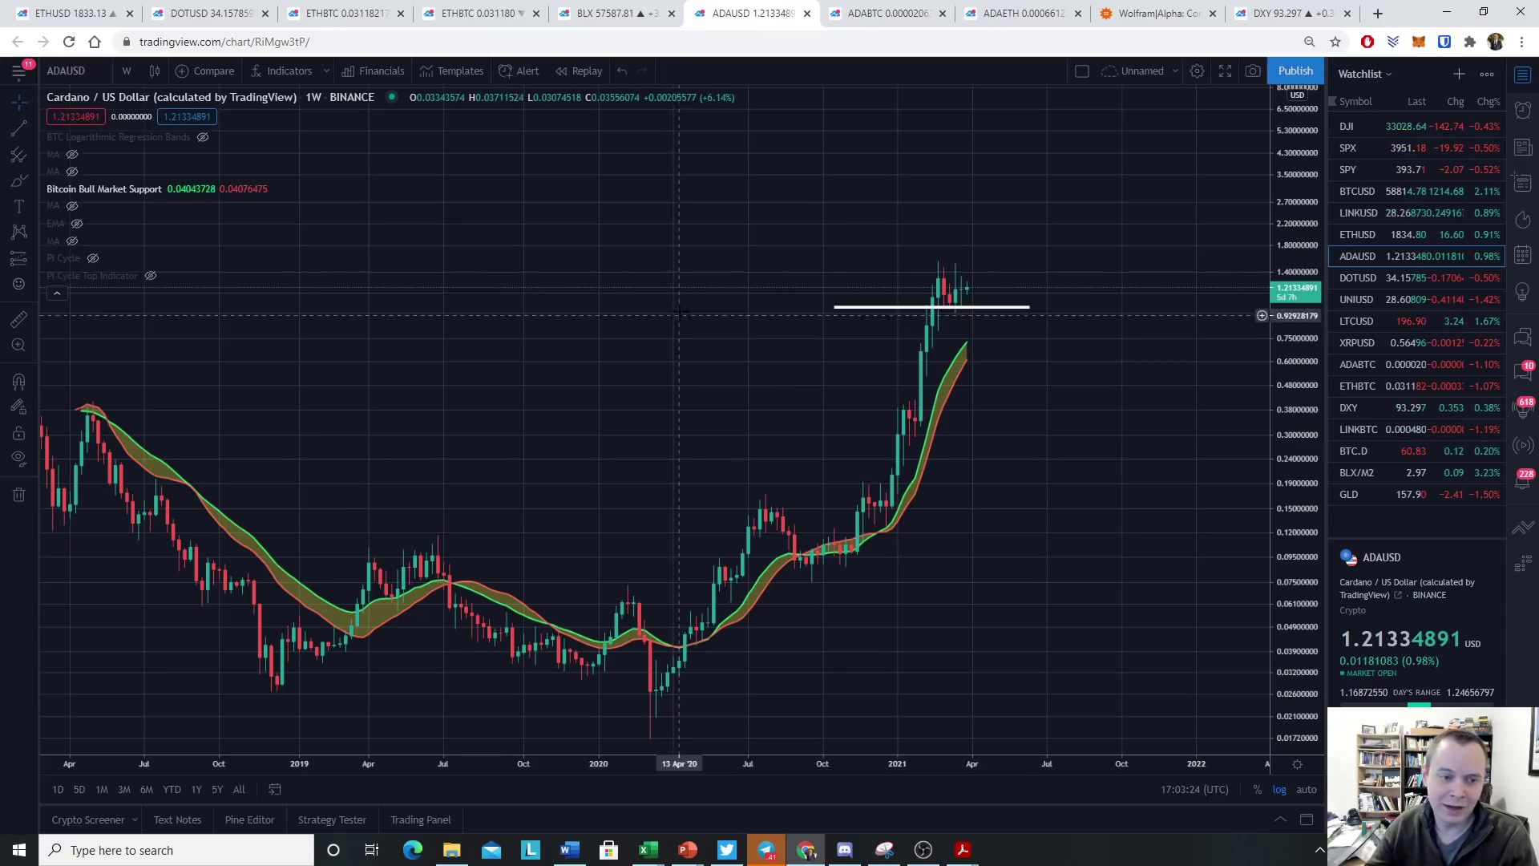
left_click(871, 24)
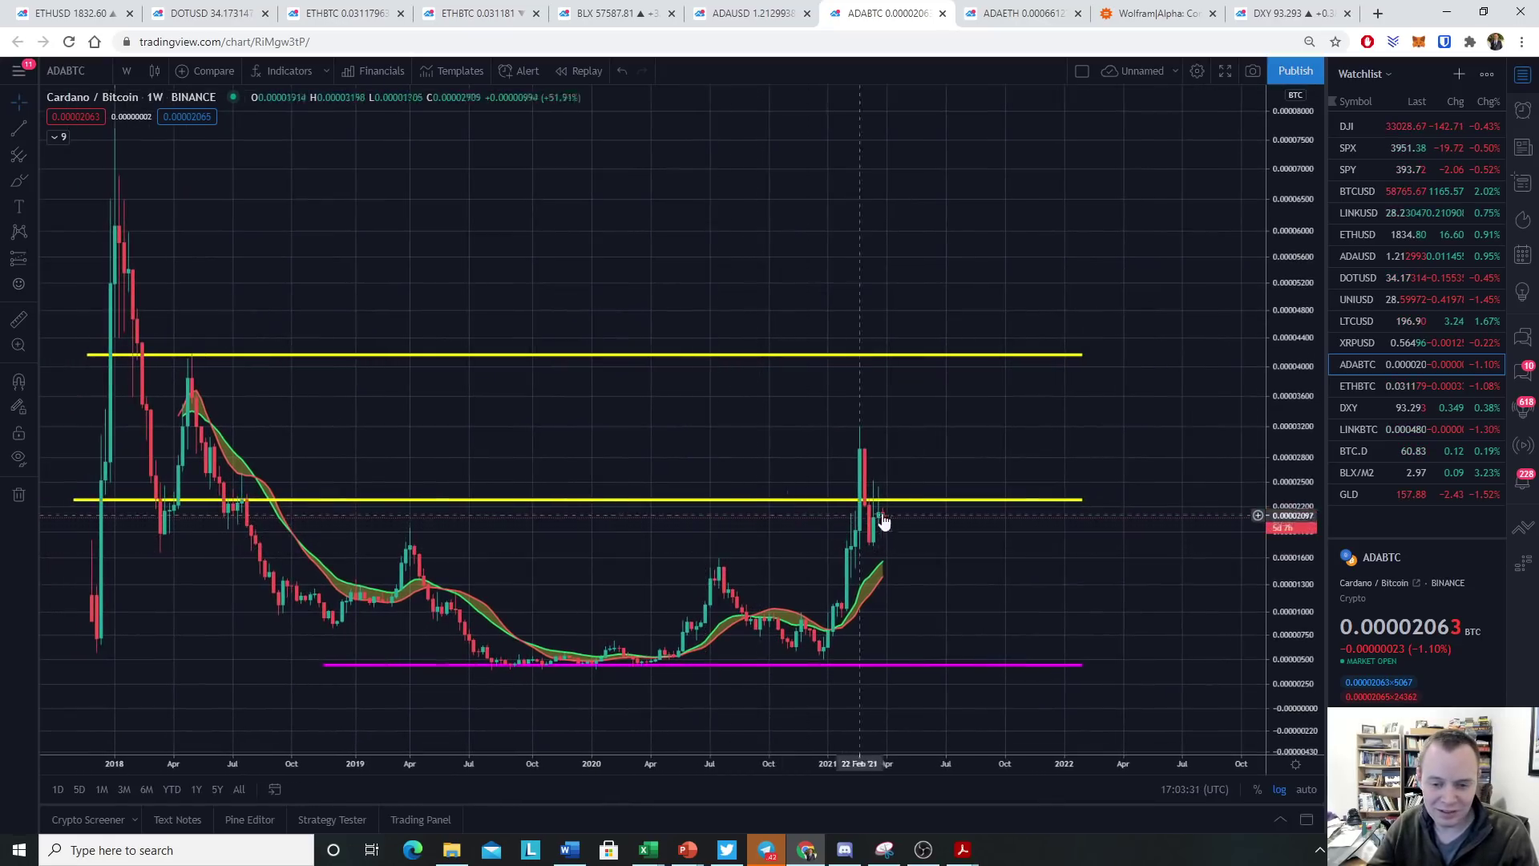
- Measure a 101.01% price range from the latest ADABTC candle to the upper yellow line, then switch to ADAETH
left_click(33, 261)
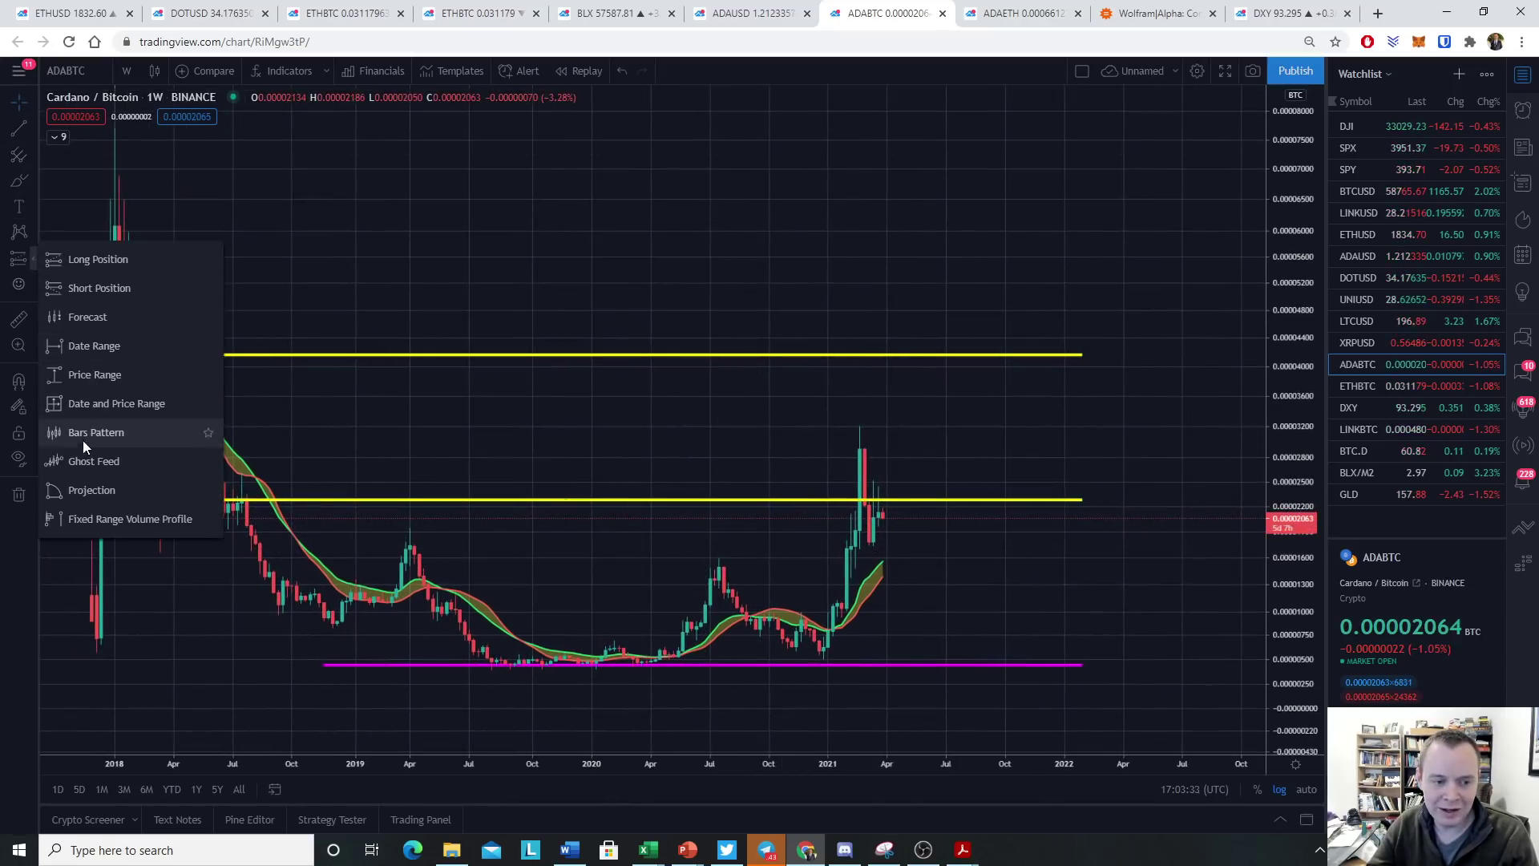
left_click(100, 375)
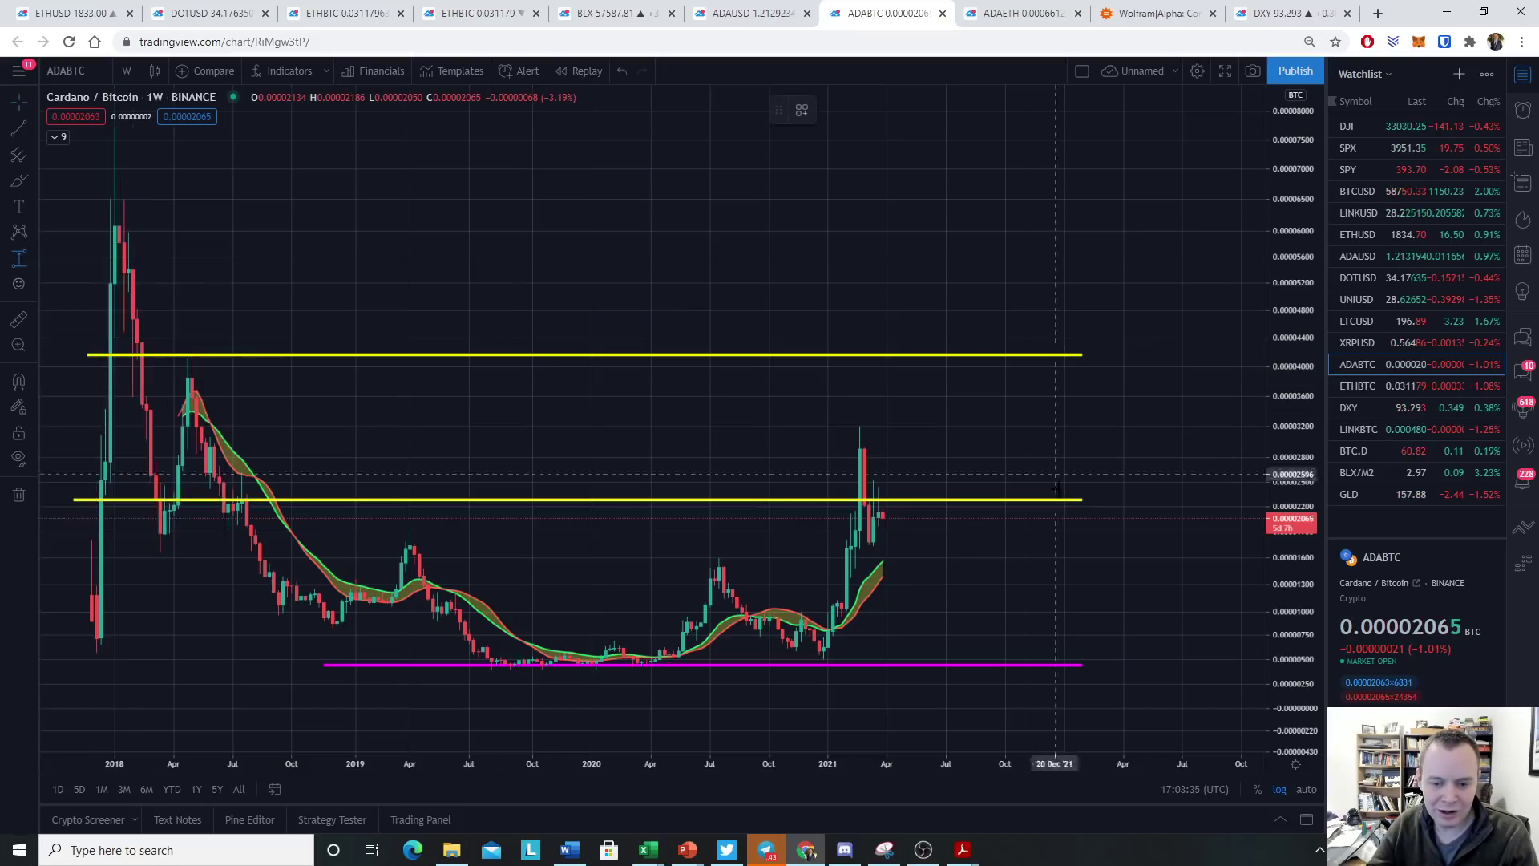
left_click_drag(881, 515, 906, 352)
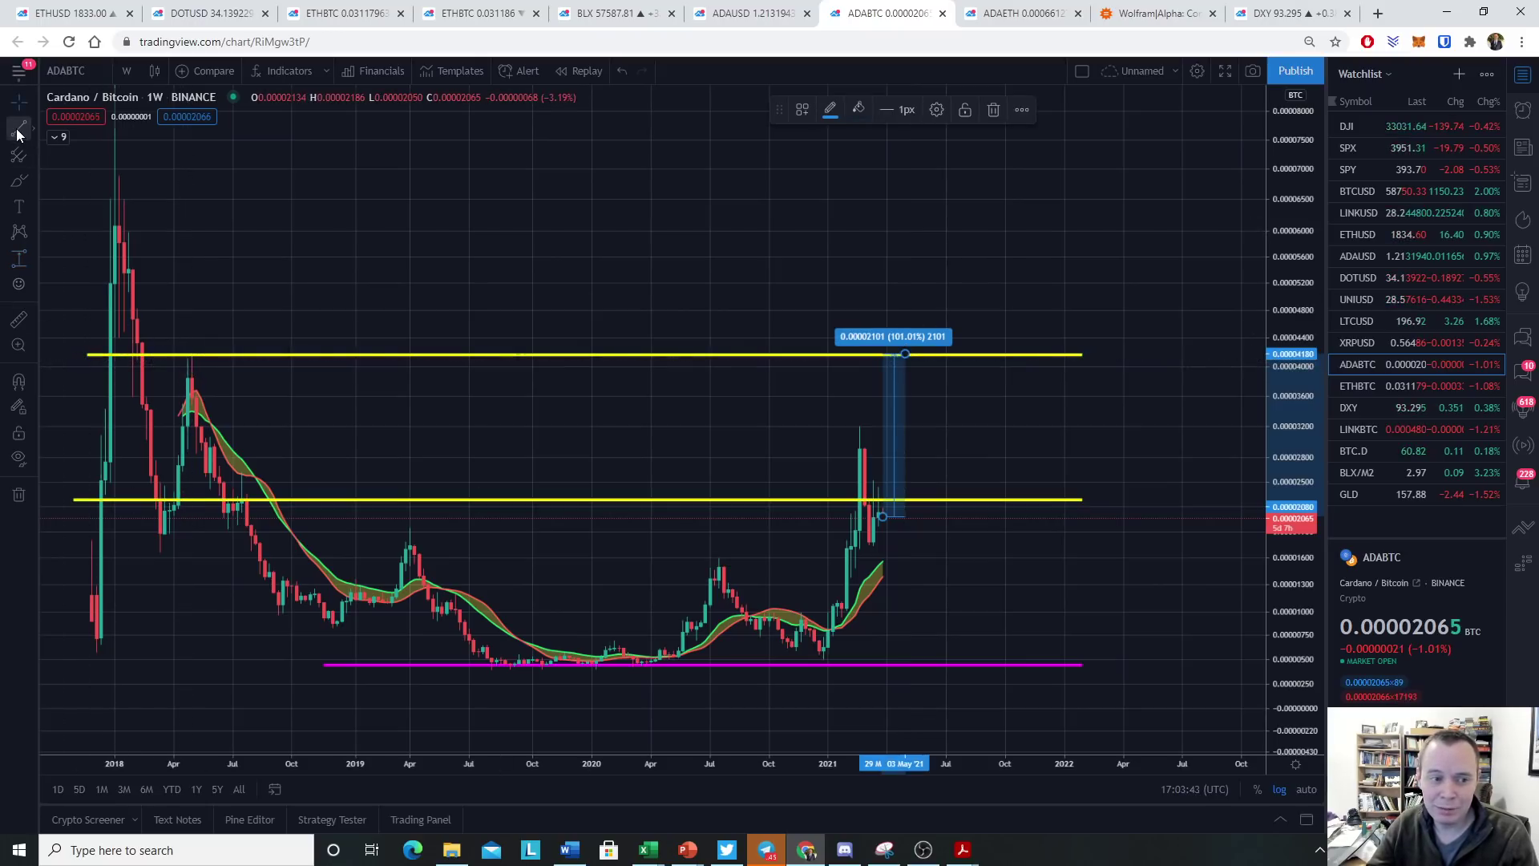
left_click(1019, 14)
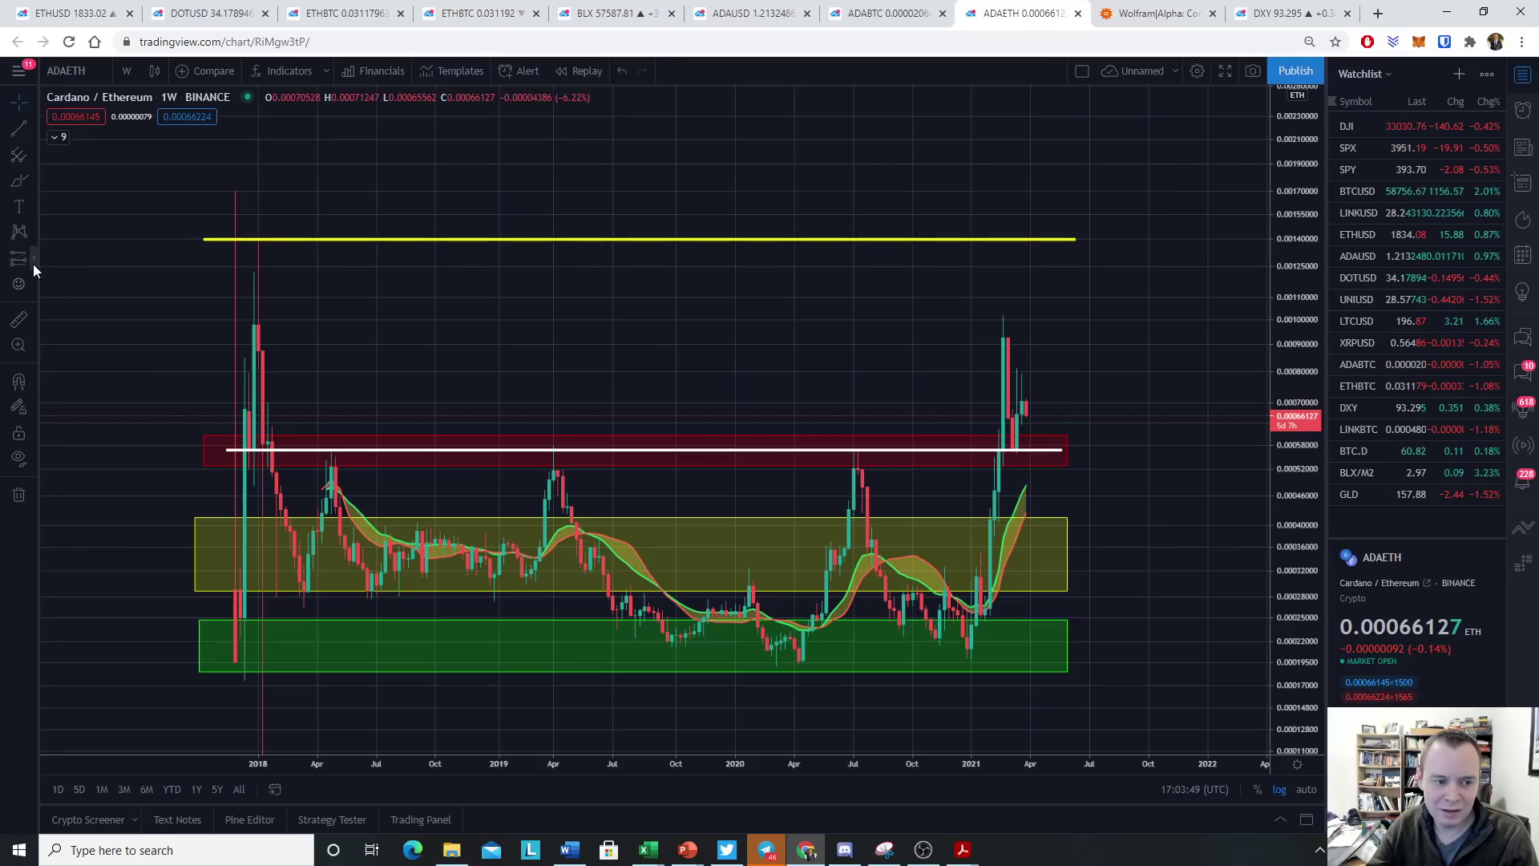
- Measure a 109.31% price range from the latest ADAETH candle up to the yellow line
left_click(32, 263)
left_click(102, 376)
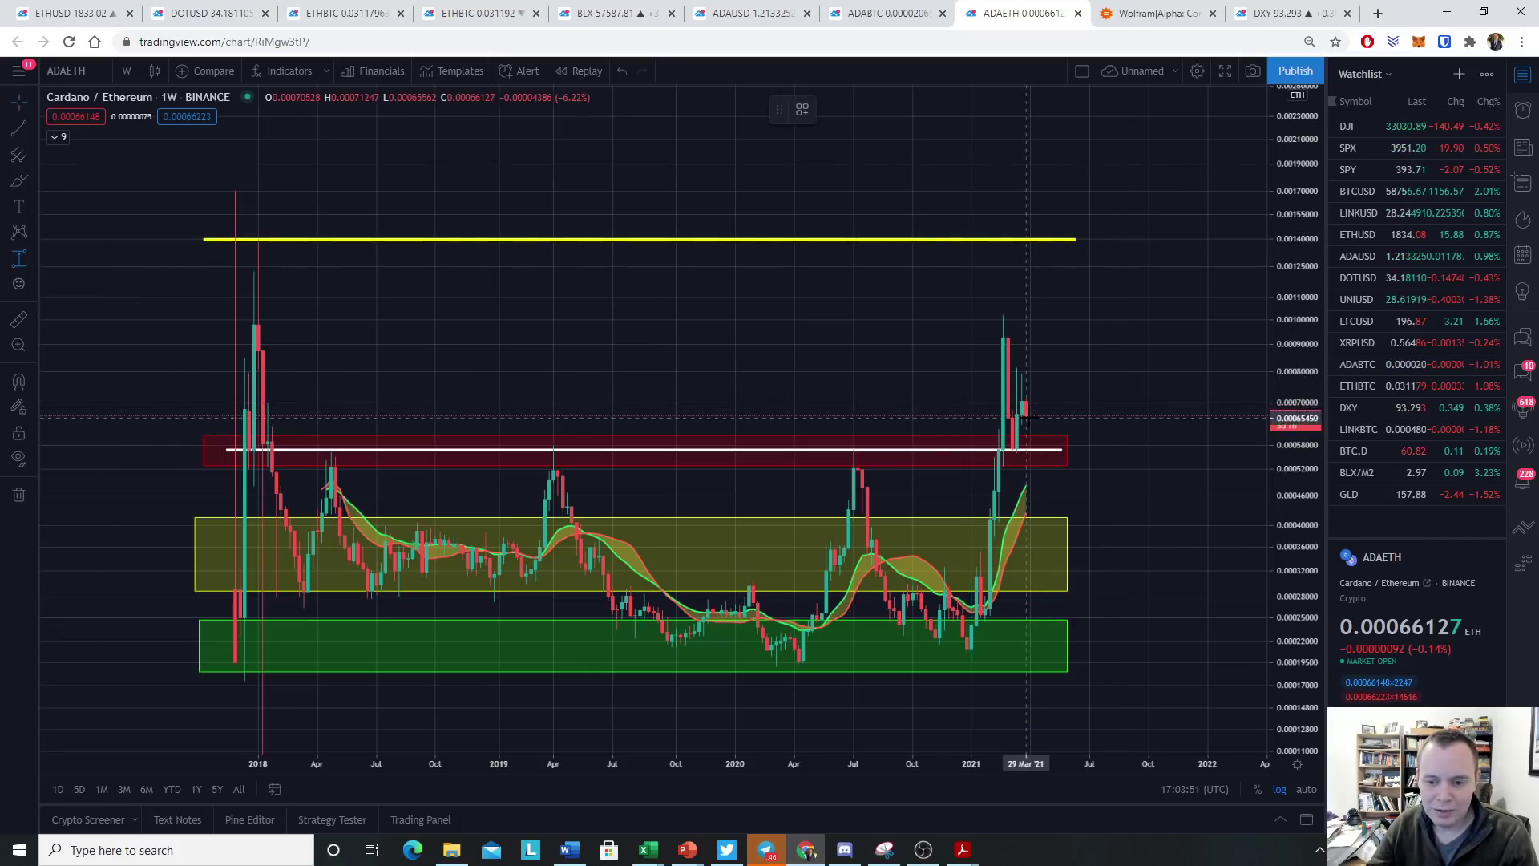
left_click(1030, 416)
left_click(1043, 239)
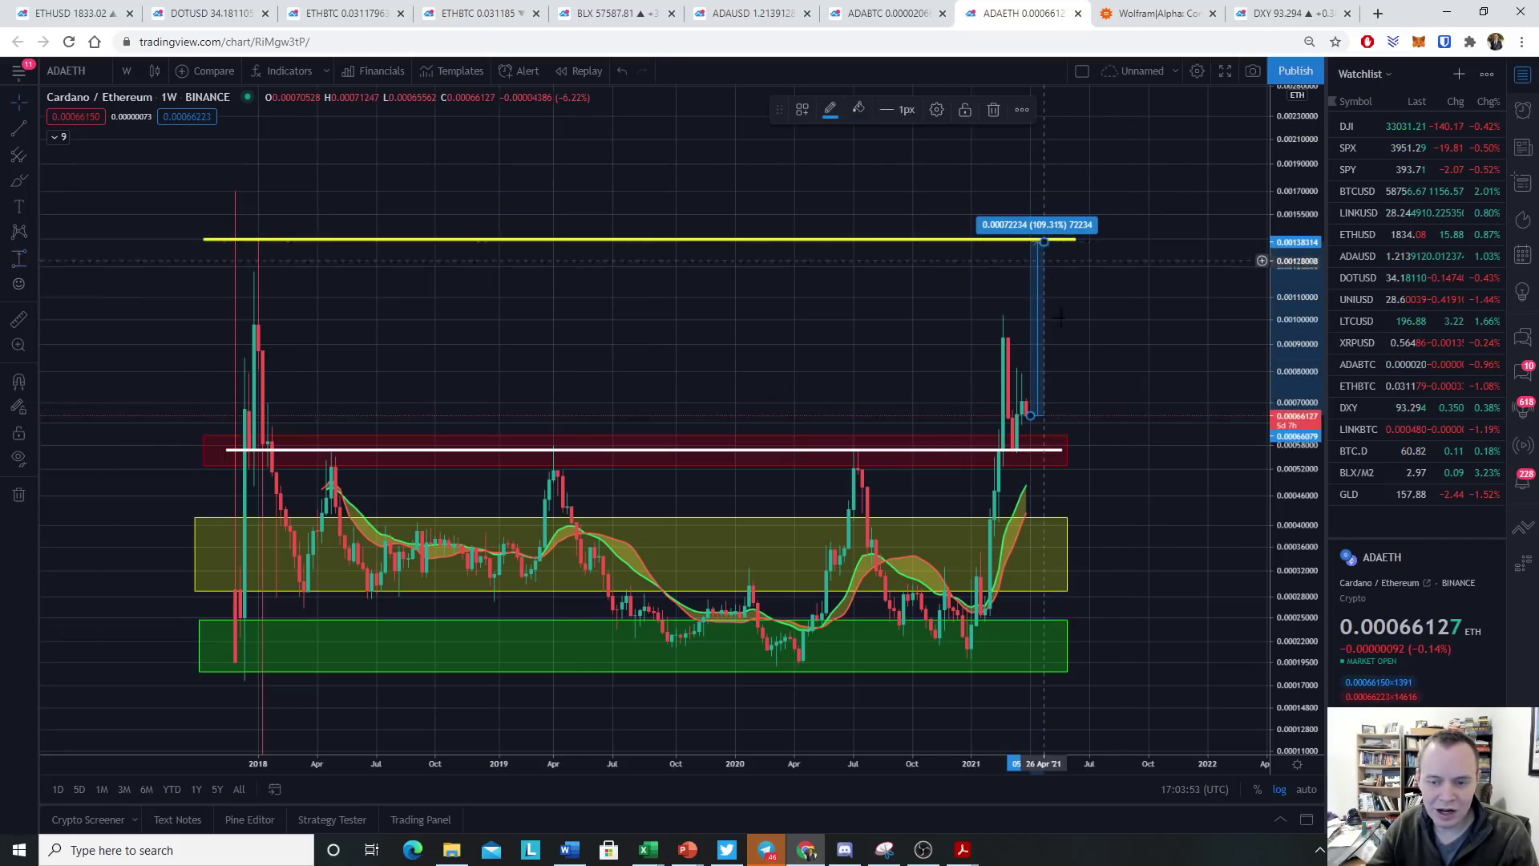
- Switch the cursor back to Cross and return to the ADAUSD chart
left_click(13, 95)
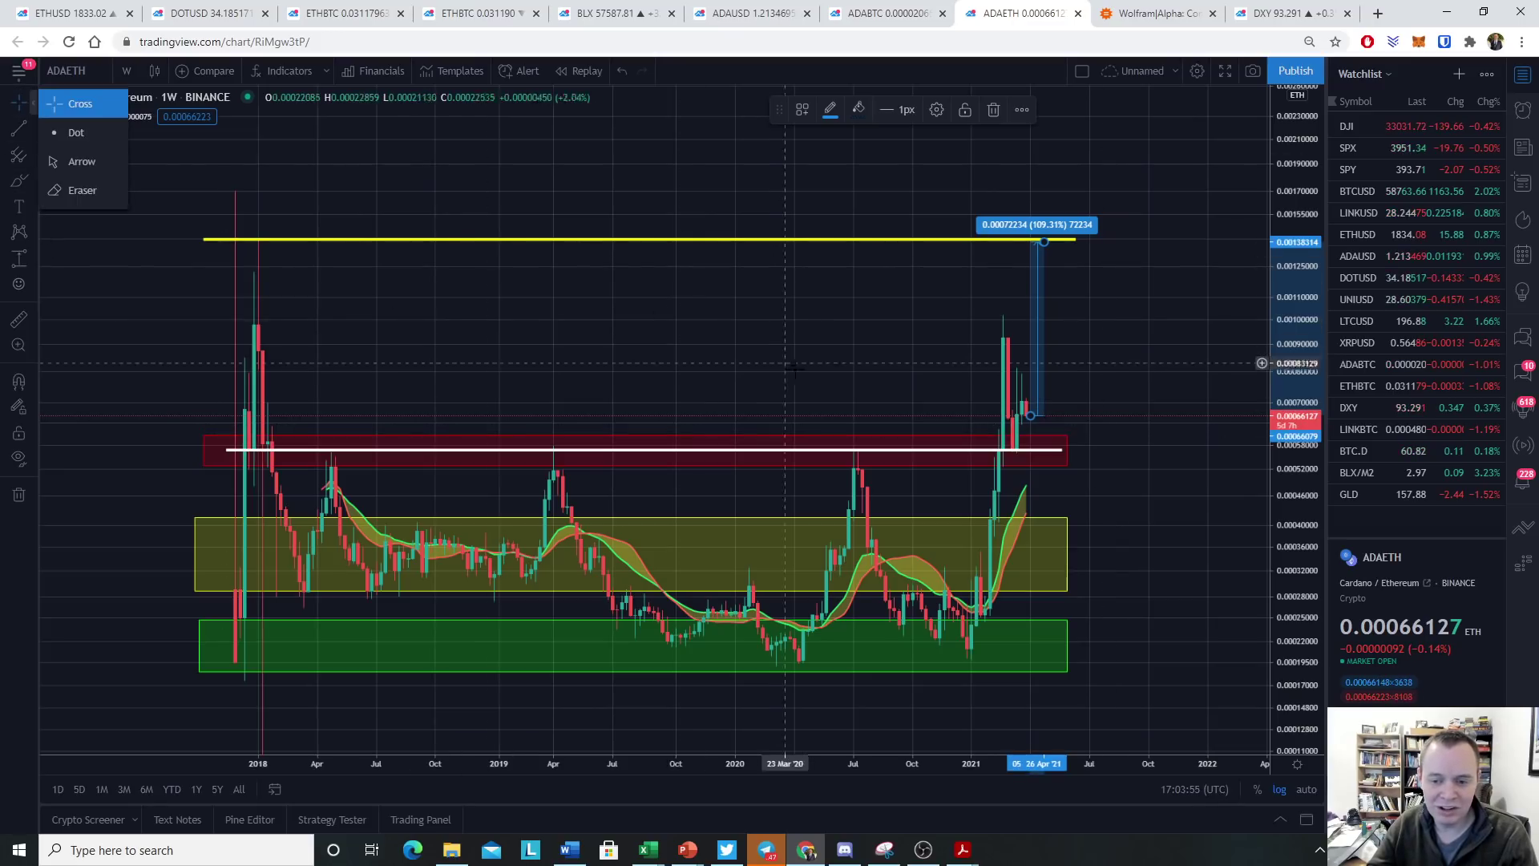
left_click(72, 102)
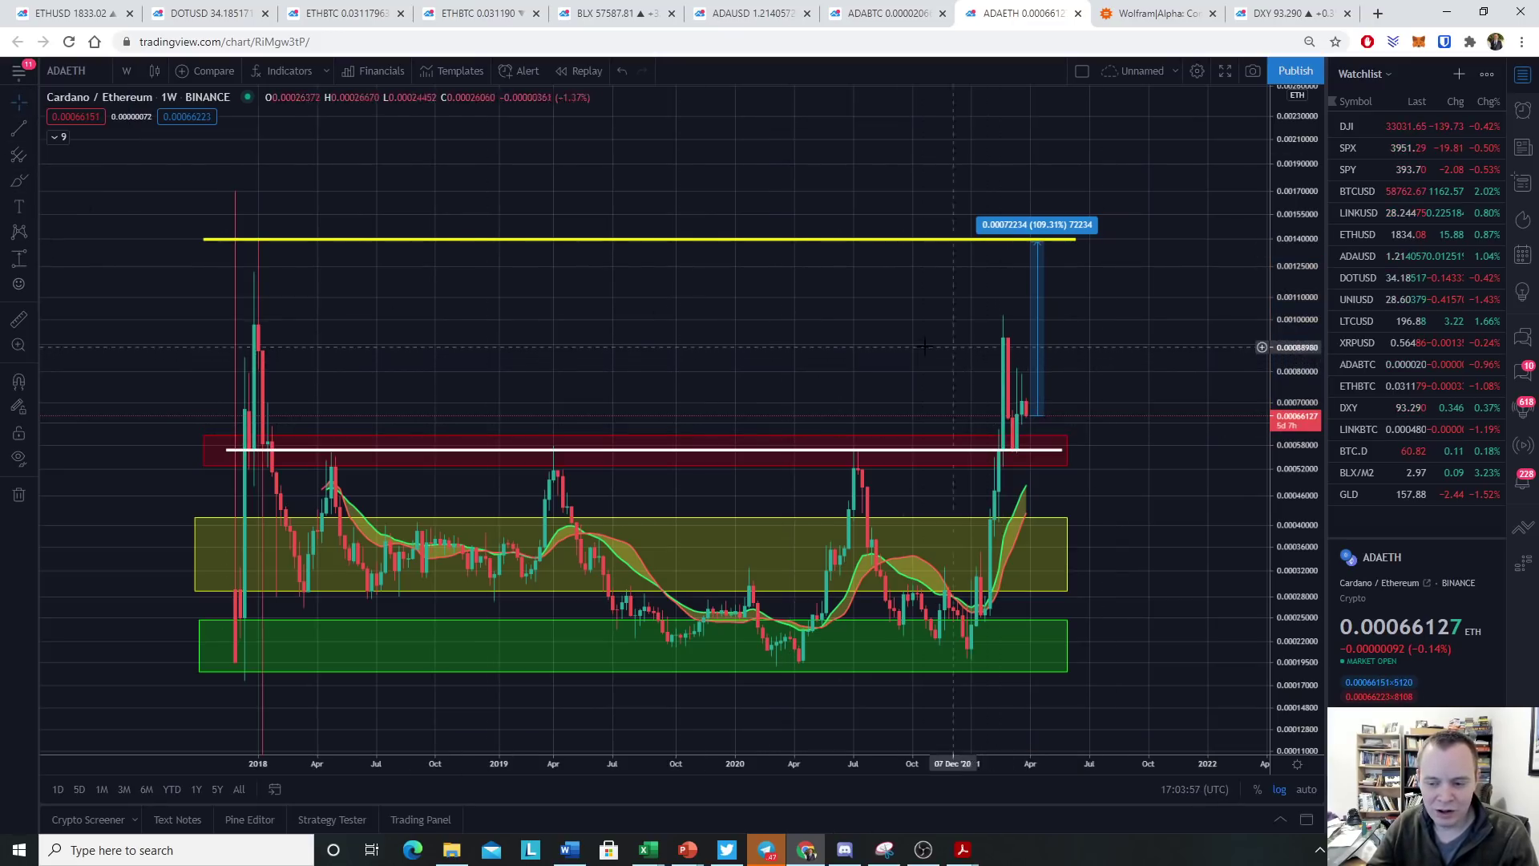
scroll(872, 343, "right", 2)
scroll(906, 343, "left", 2)
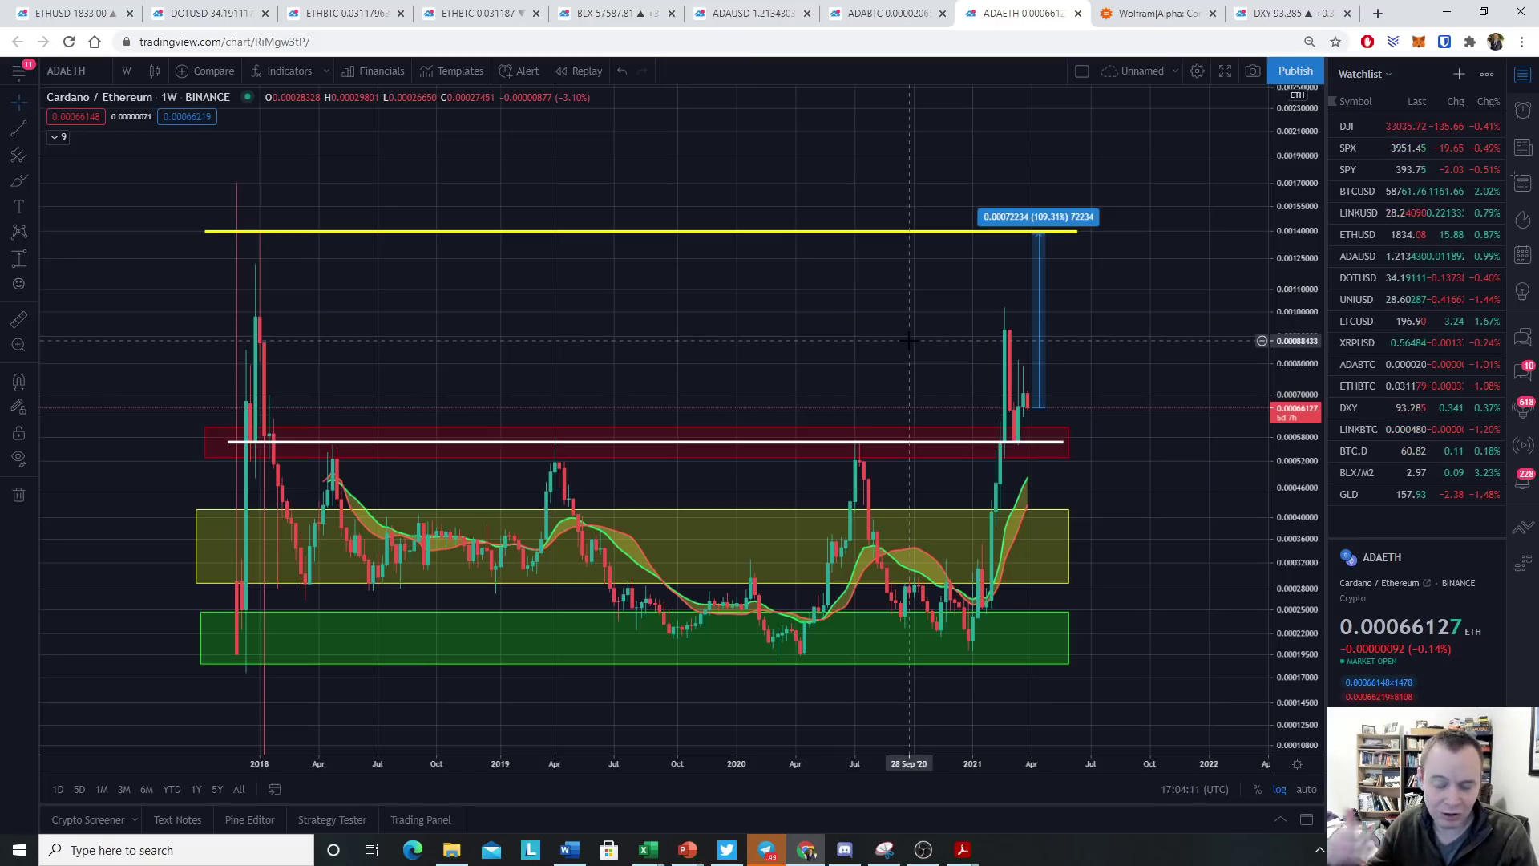
left_click(753, 23)
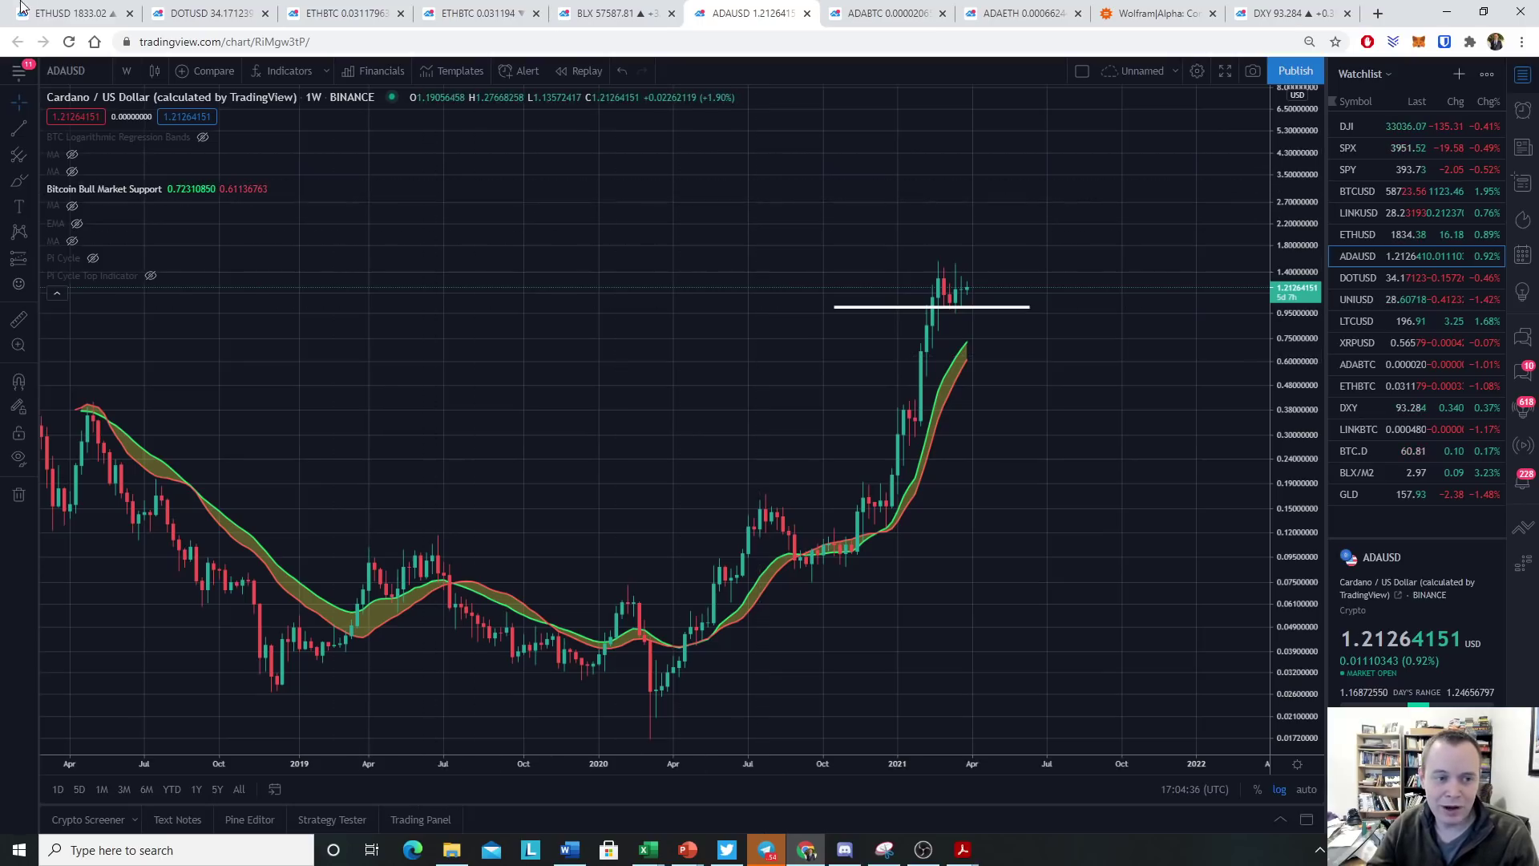
- Remove the measurement drawings from the ETHUSD chart, then go back to ADAUSD
key("ctrl+1")
right_click(556, 531)
left_click(633, 758)
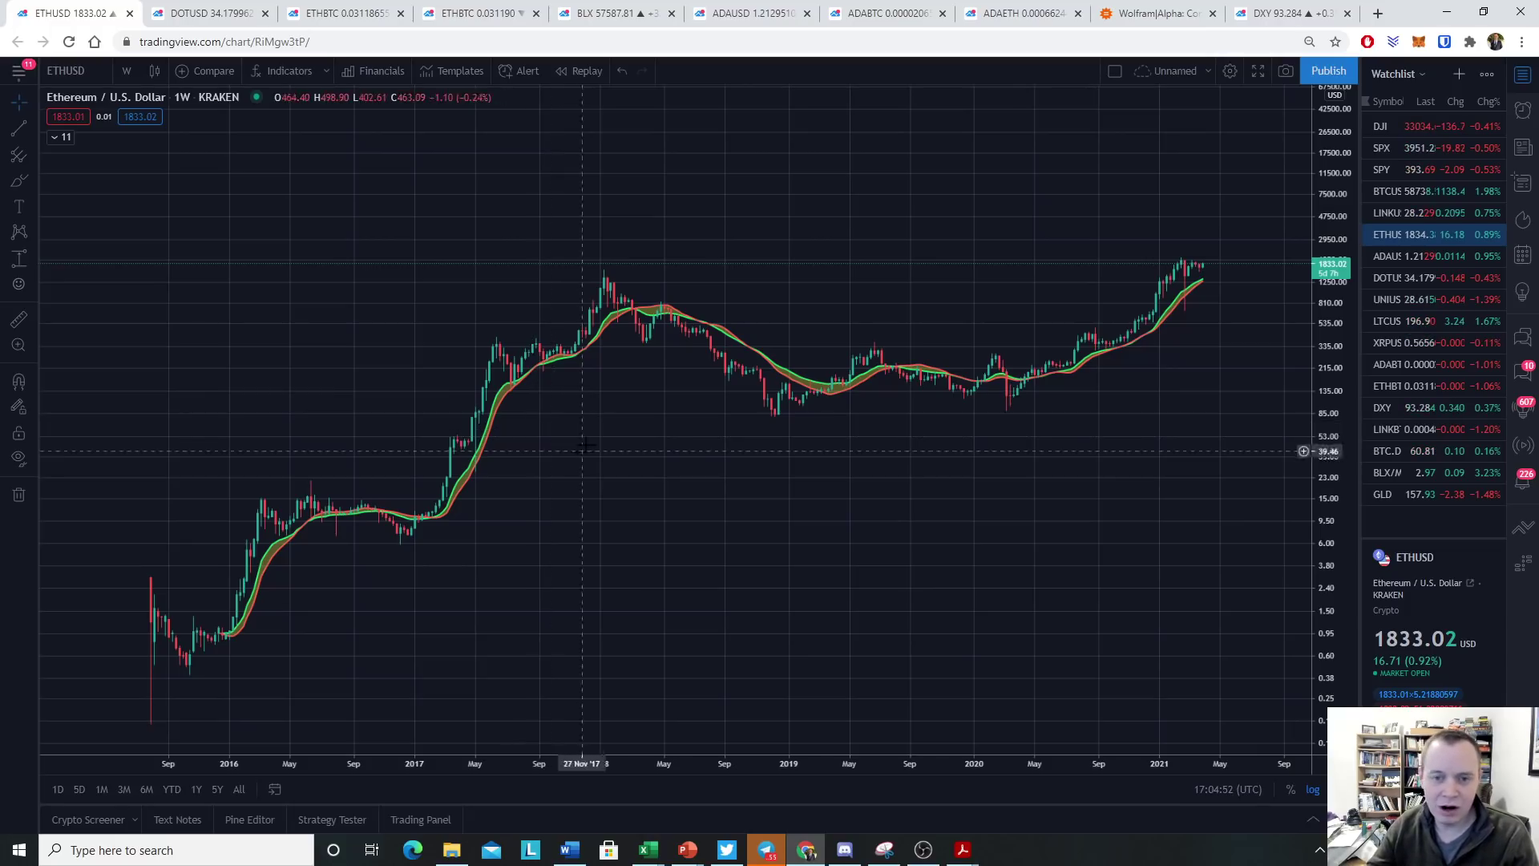
left_click(728, 14)
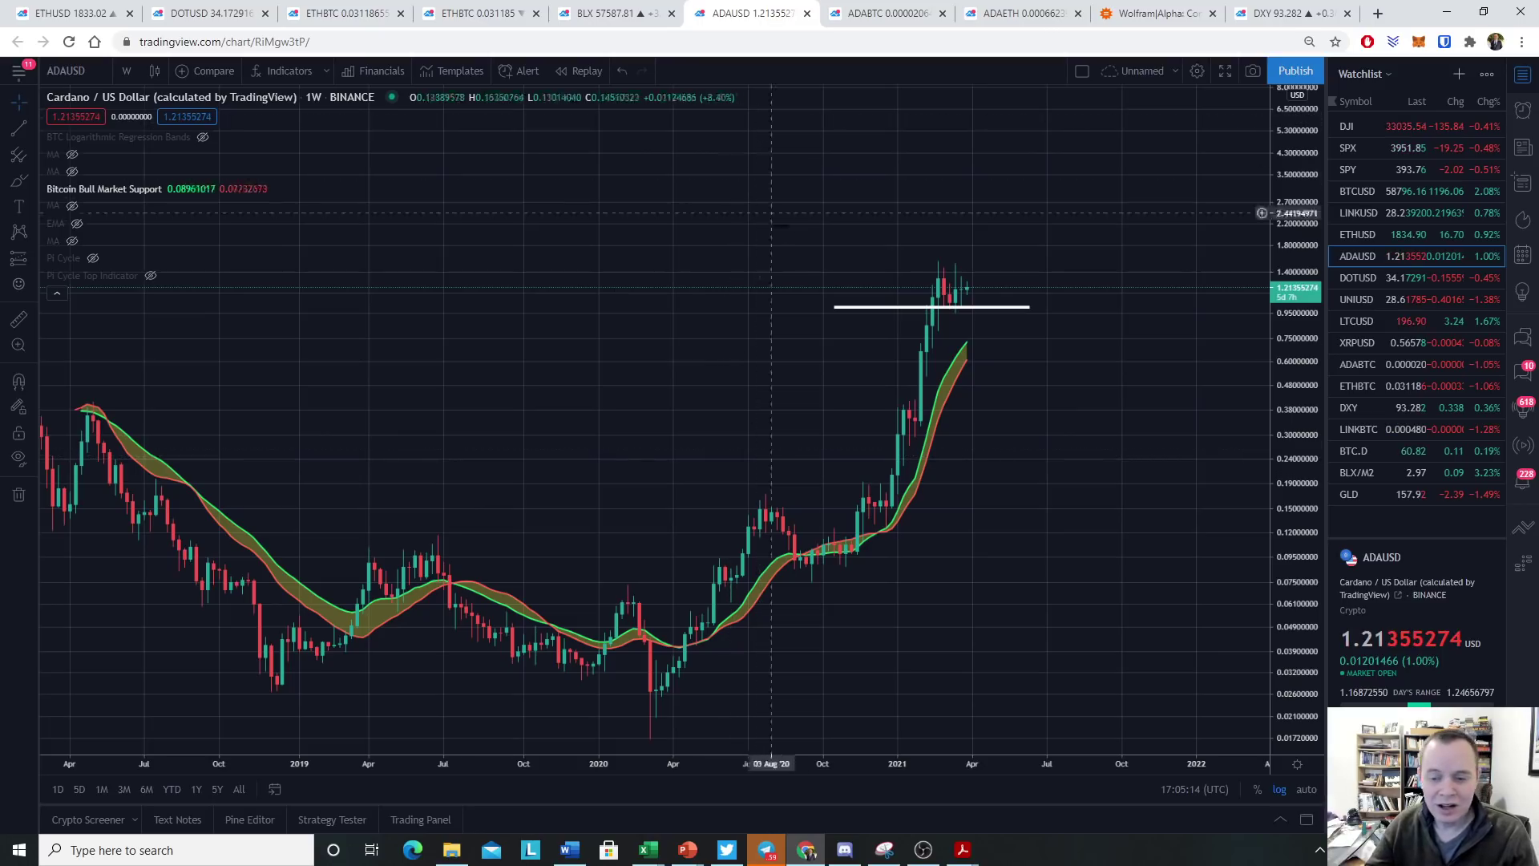
- Circle the 2019–2020 lows, Sep–Dec 2020 candles, January 2021 rally and 2021 top, deleting a stray stroke
left_click_drag(788, 376, 595, 340)
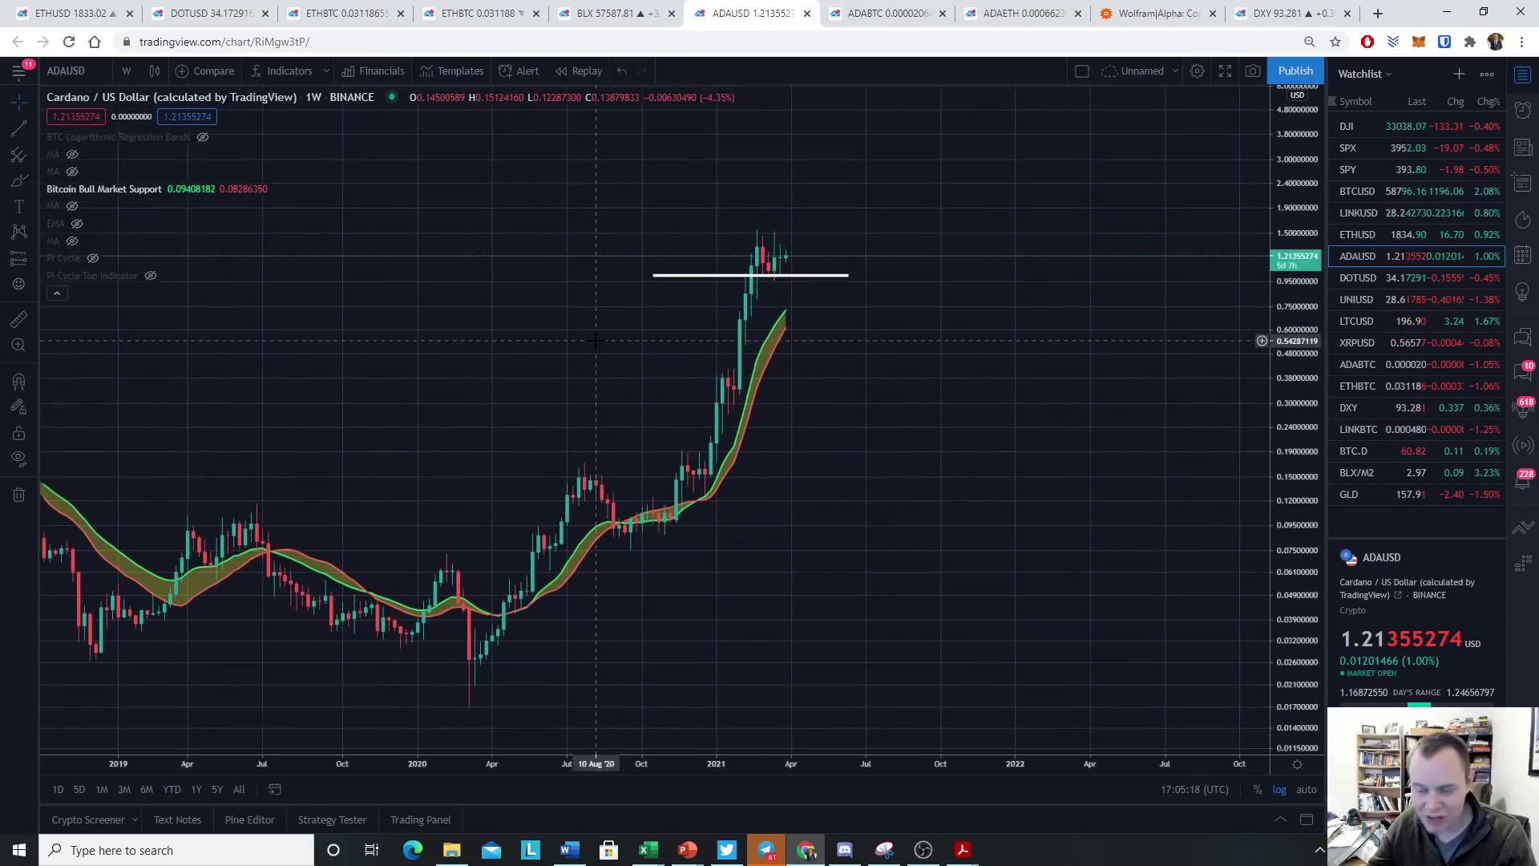
left_click(19, 180)
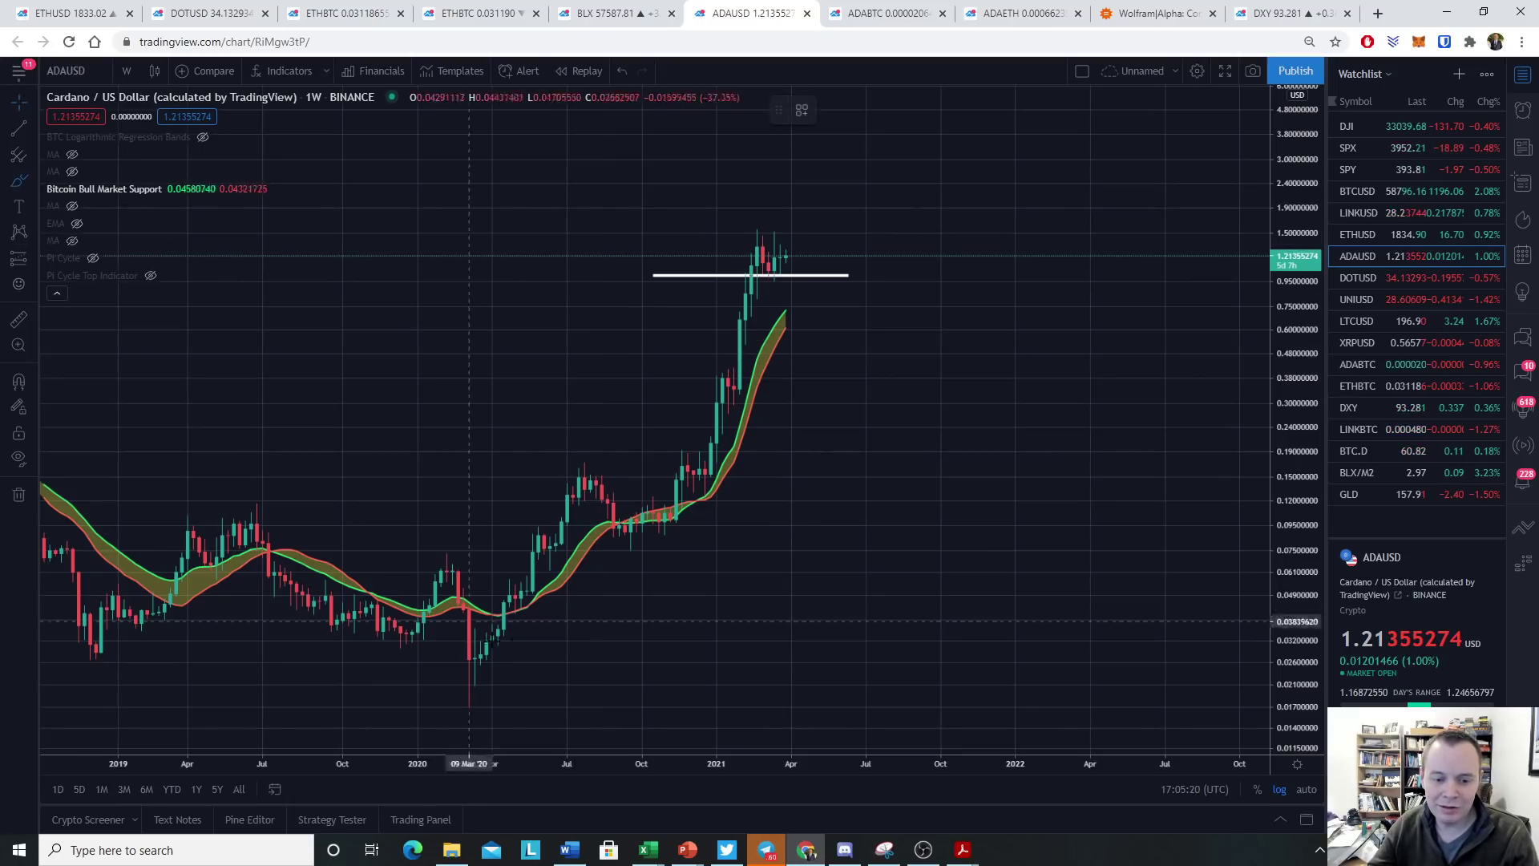
mouse_move(602, 618)
left_mouse_down()
mouse_move(377, 600)
mouse_move(623, 570)
mouse_move(457, 533)
left_mouse_up()
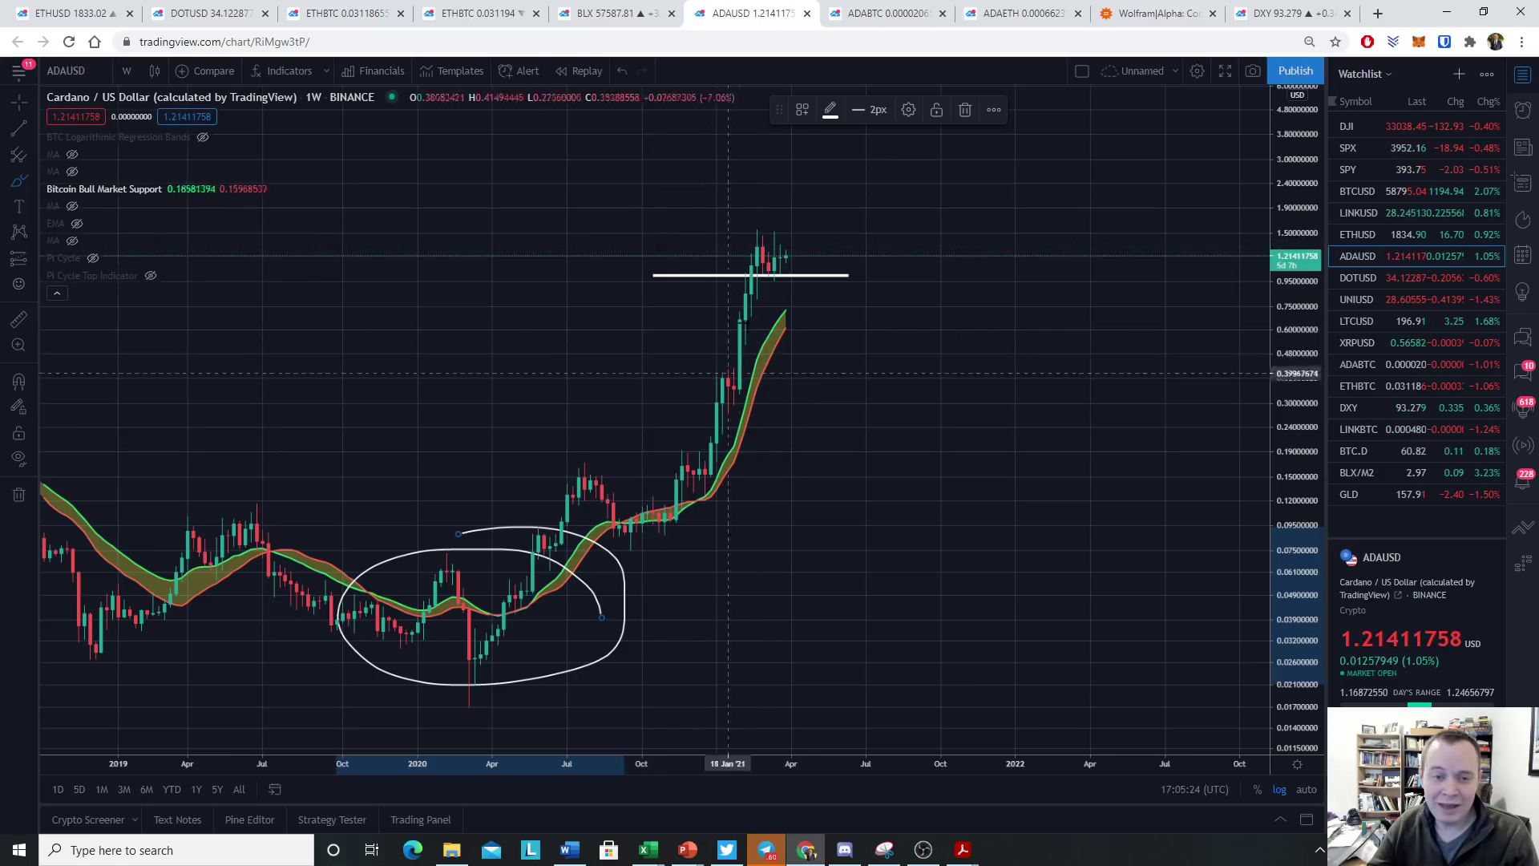
left_click_drag(625, 479, 681, 477)
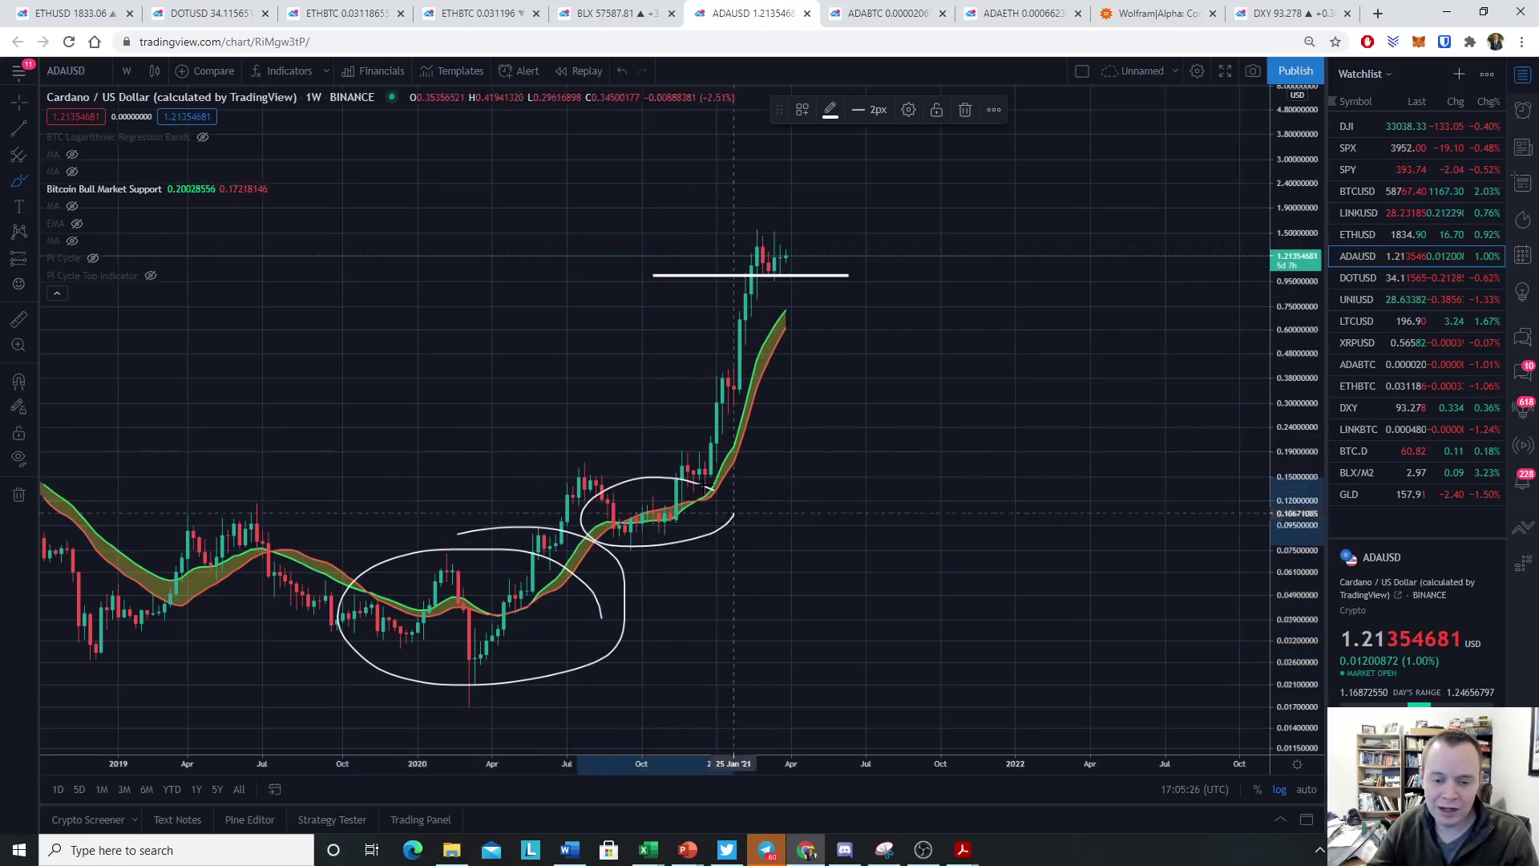
left_click_drag(749, 359, 702, 350)
mouse_move(745, 206)
left_mouse_down()
mouse_move(827, 255)
mouse_move(793, 232)
left_mouse_up()
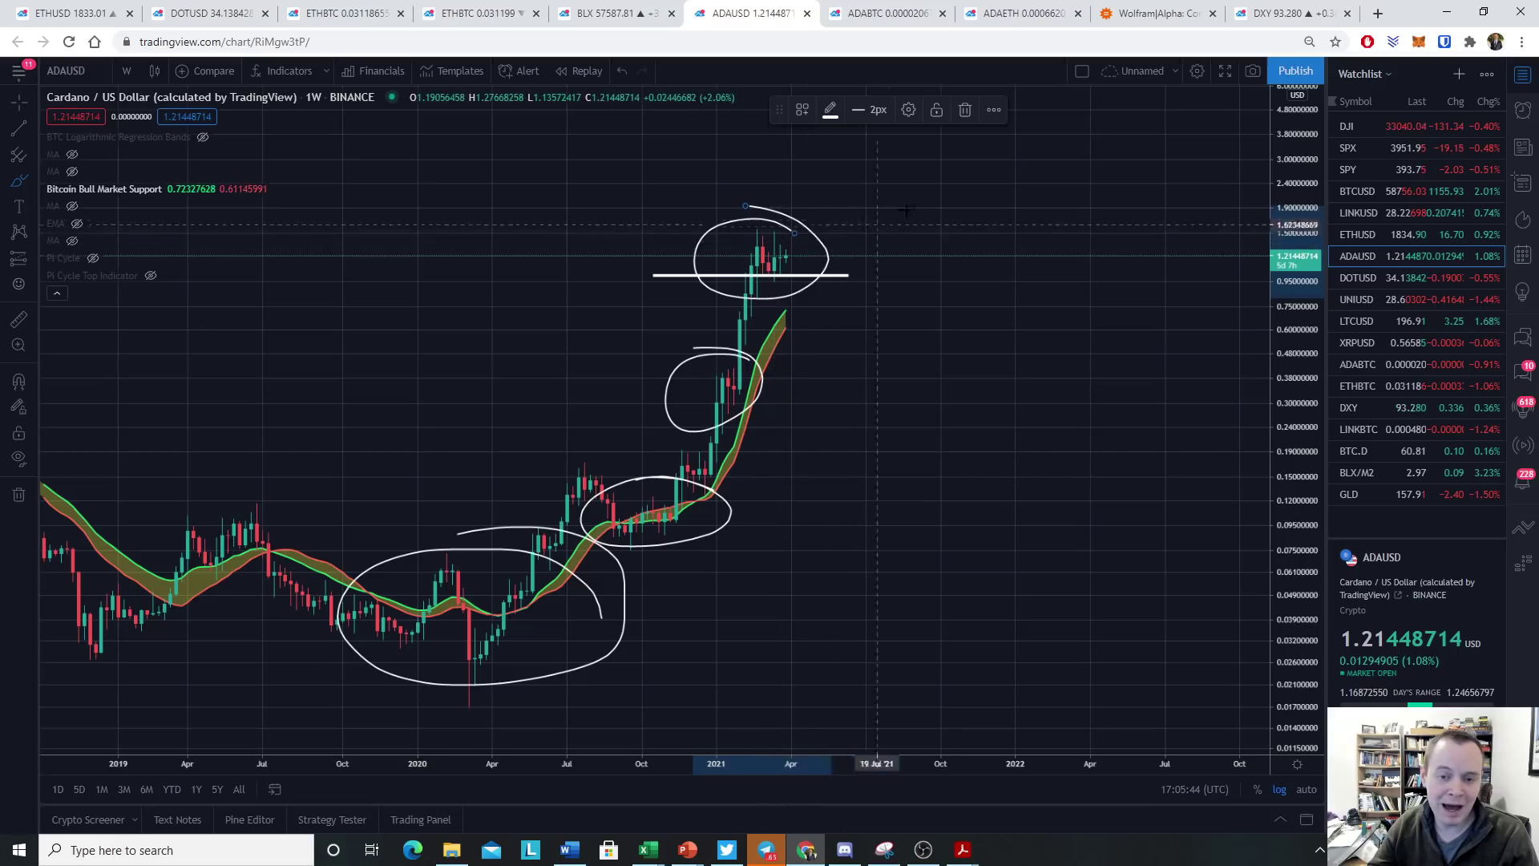
left_click_drag(713, 195, 959, 176)
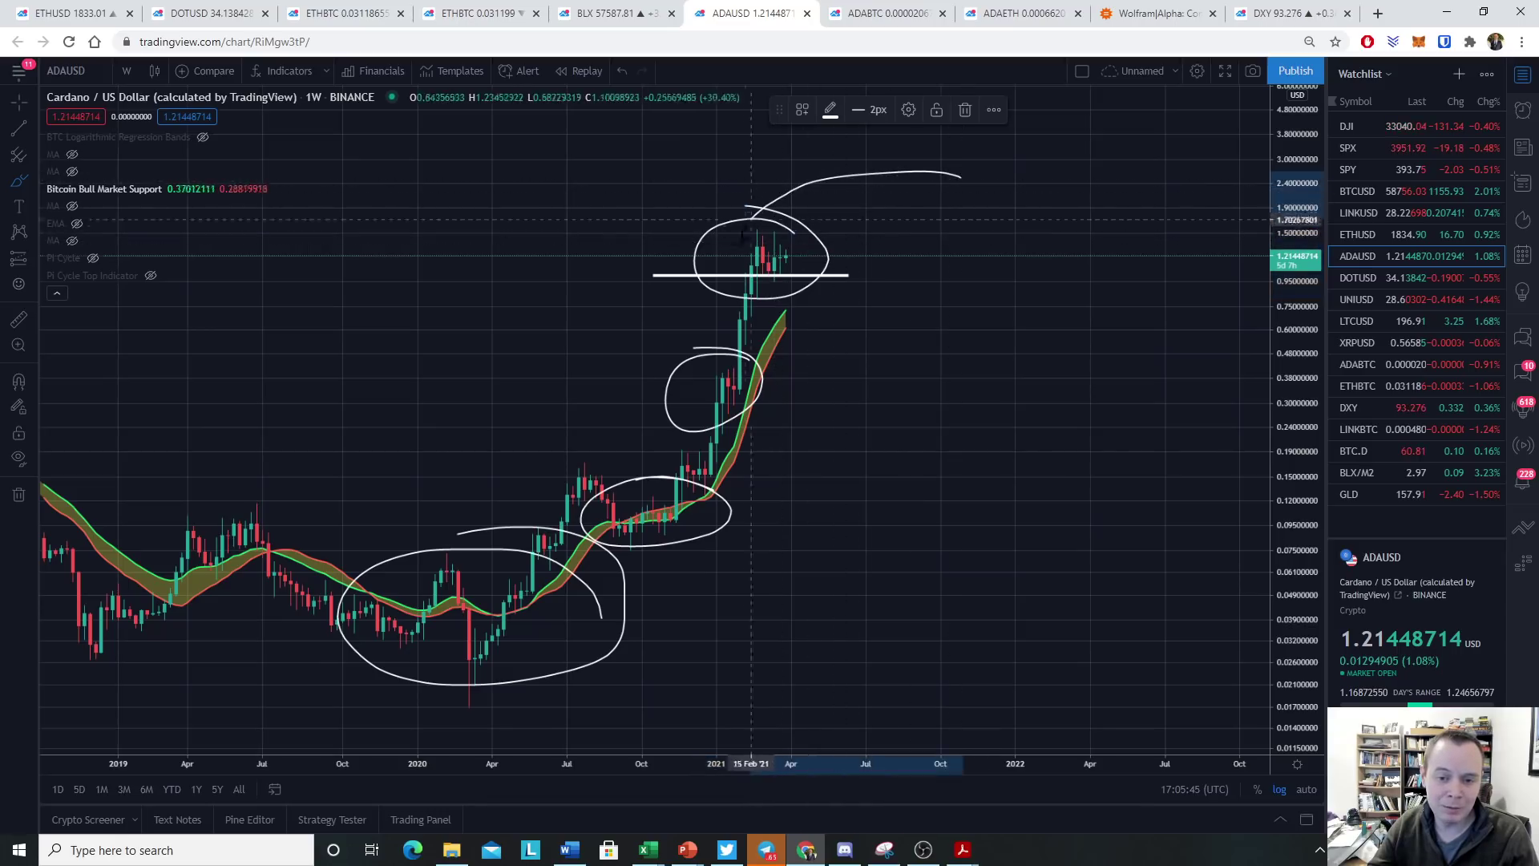
left_click(965, 110)
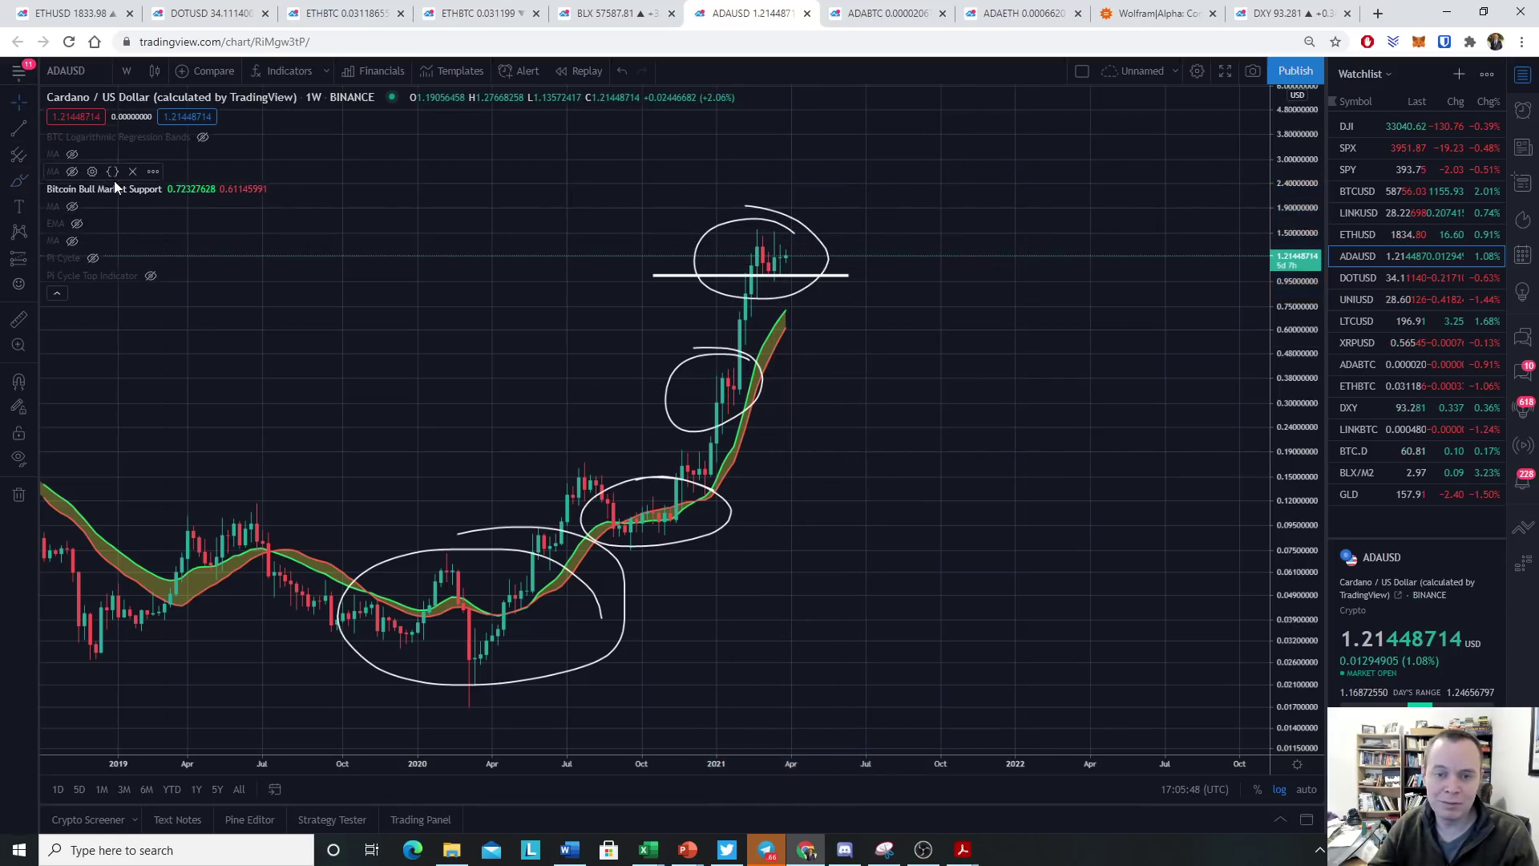